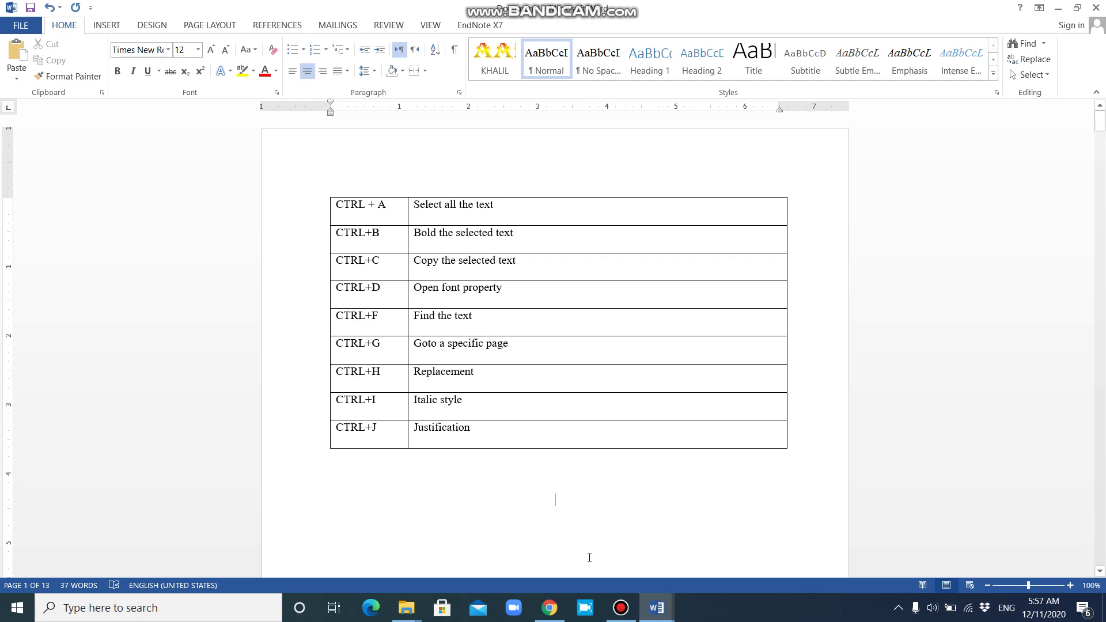
Generate sample paragraphs below the shortcut table with the =rand() function
text(=ra)
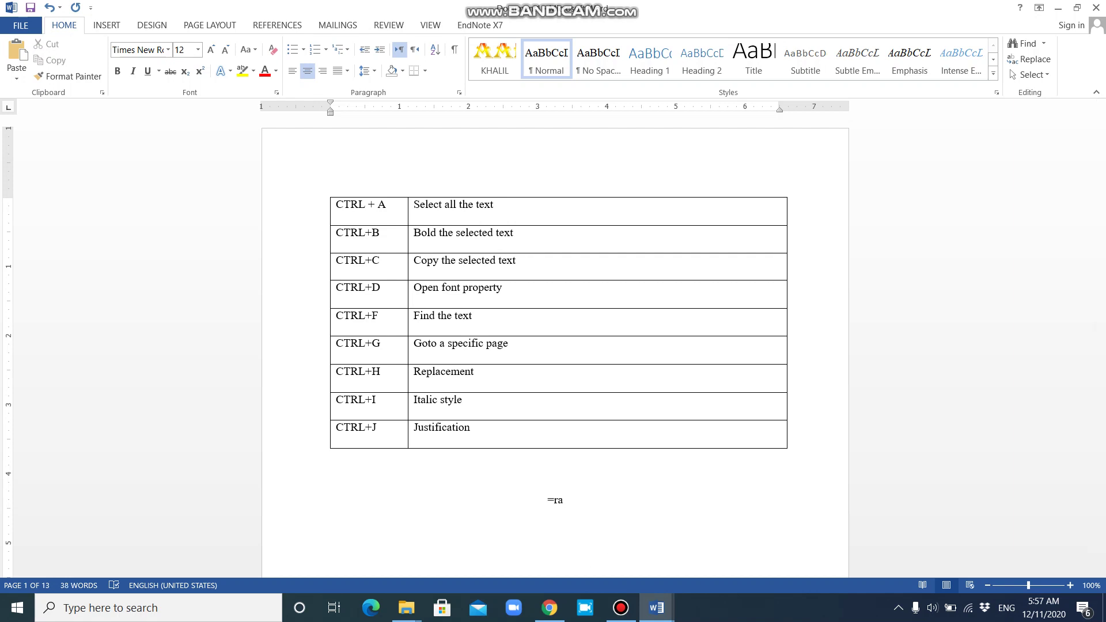
text(nd())
key(Return)
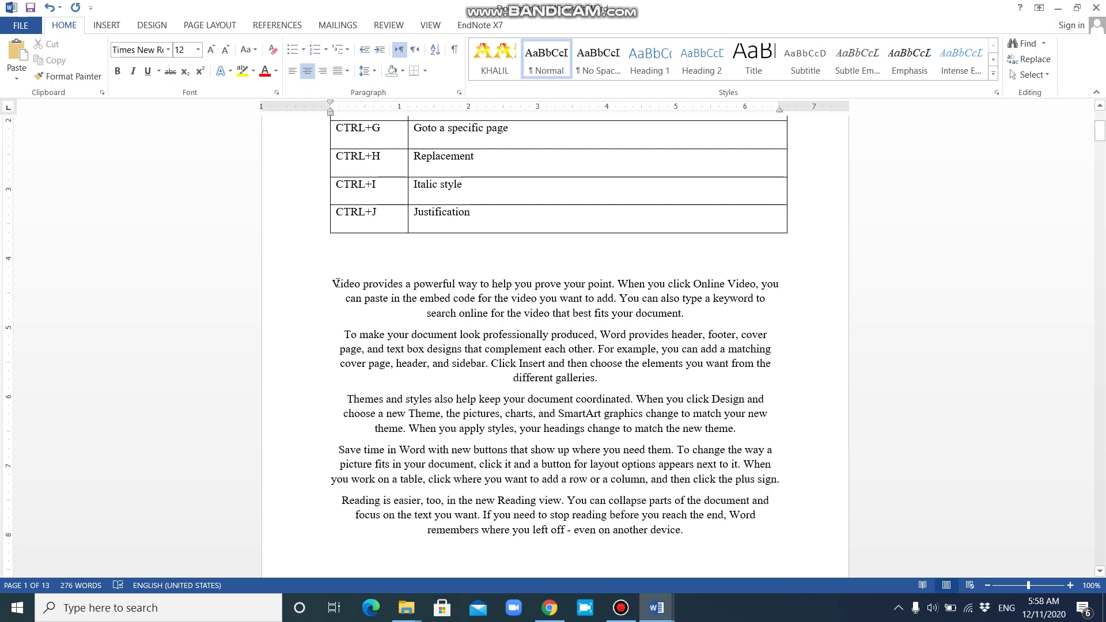
Left-align the five generated sample paragraphs below the table
drag(337, 284, 713, 537)
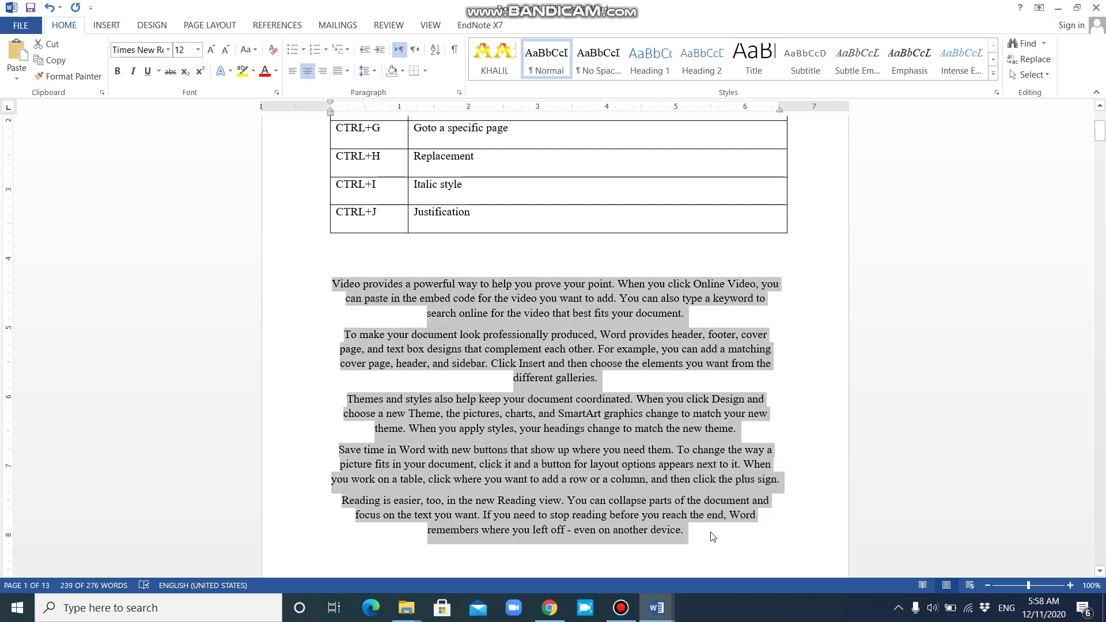
key(ctrl+l)
click(788, 441)
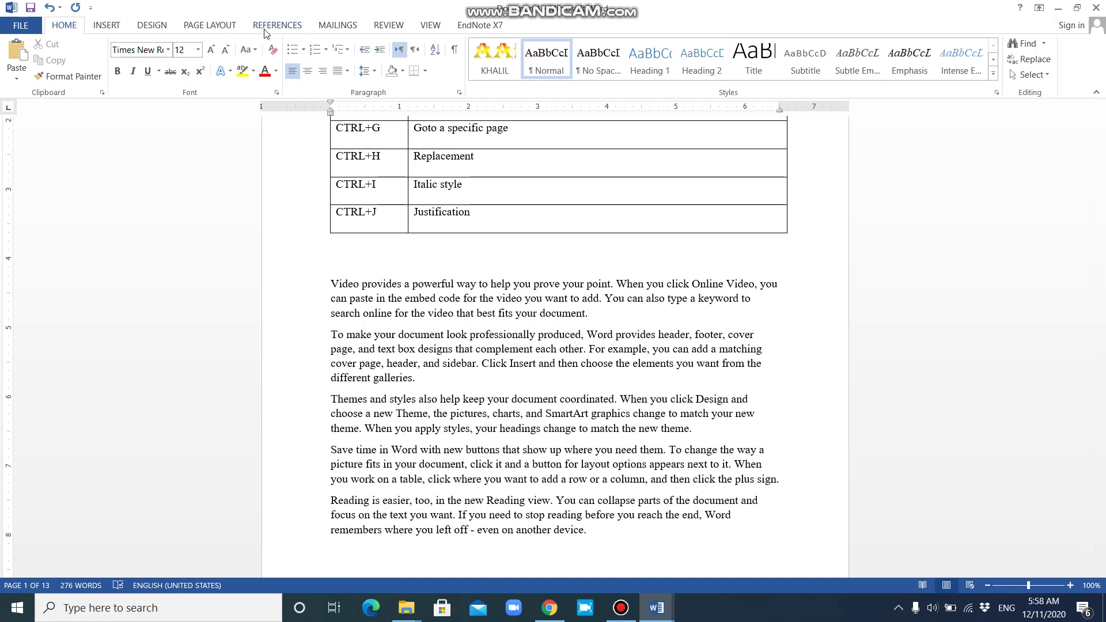
click(212, 28)
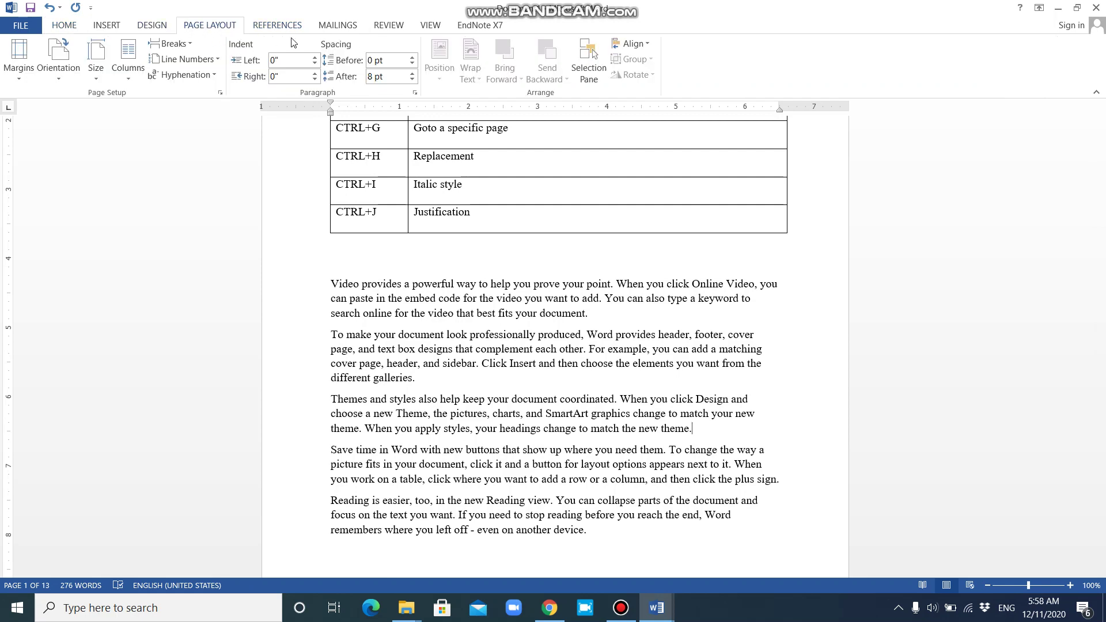
click(256, 27)
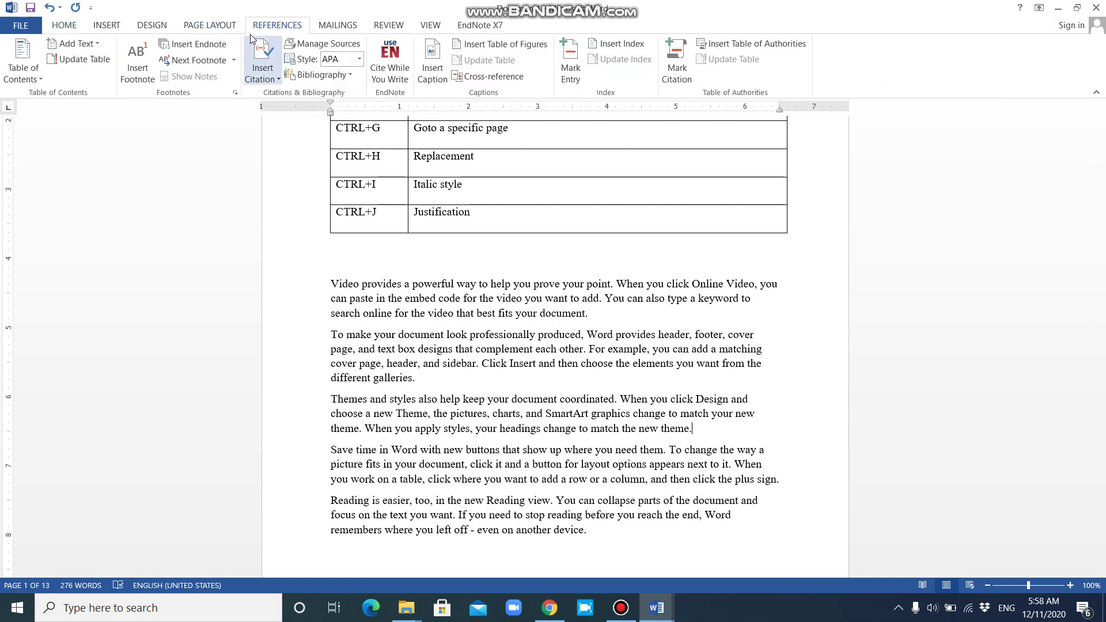
click(142, 29)
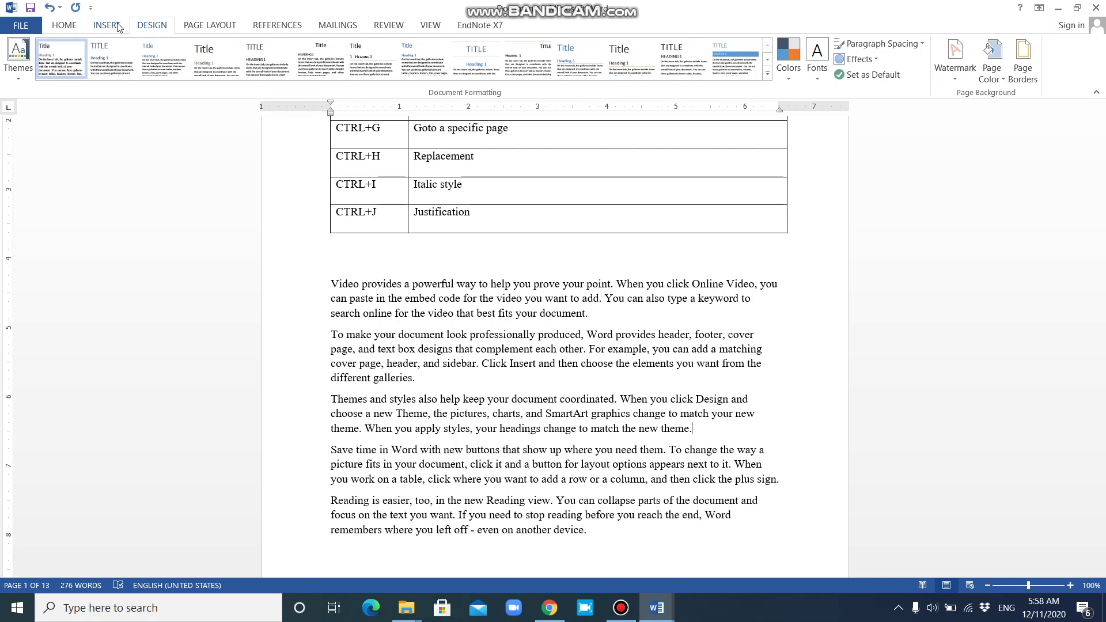
click(120, 29)
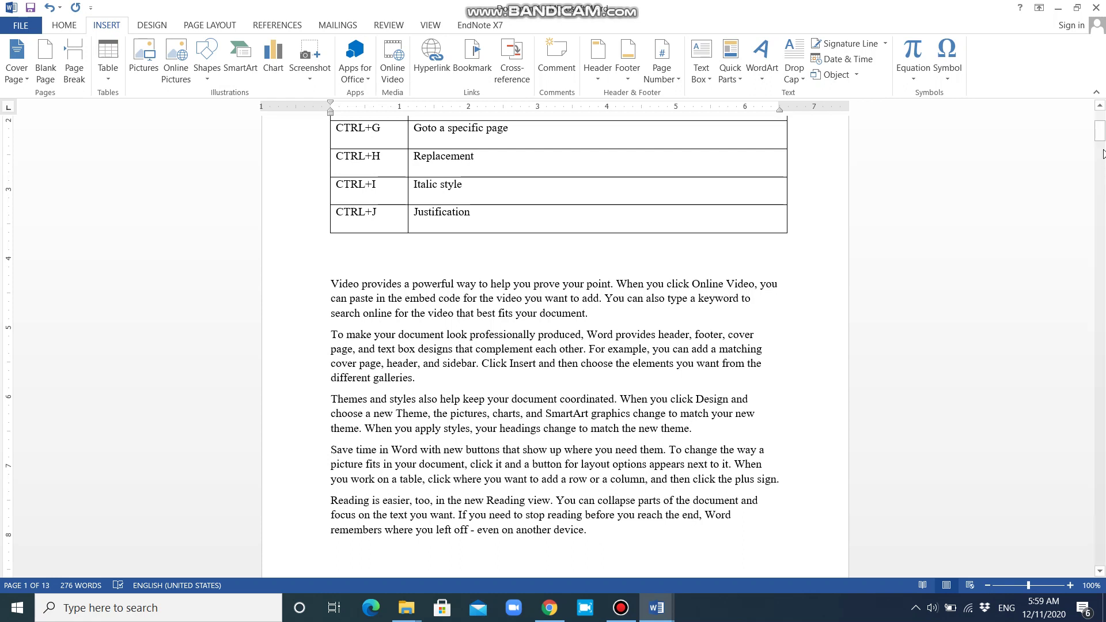
Open the Classification of computer presentation from the desktop and copy all the body text on slide 1
click(1062, 11)
click(741, 104)
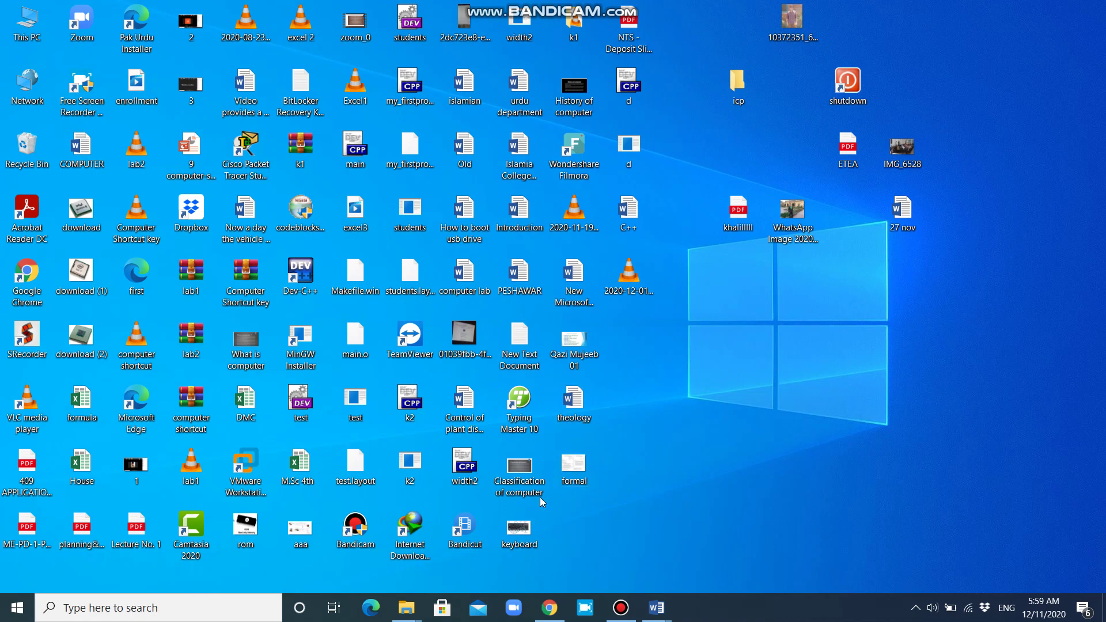
double_click(524, 477)
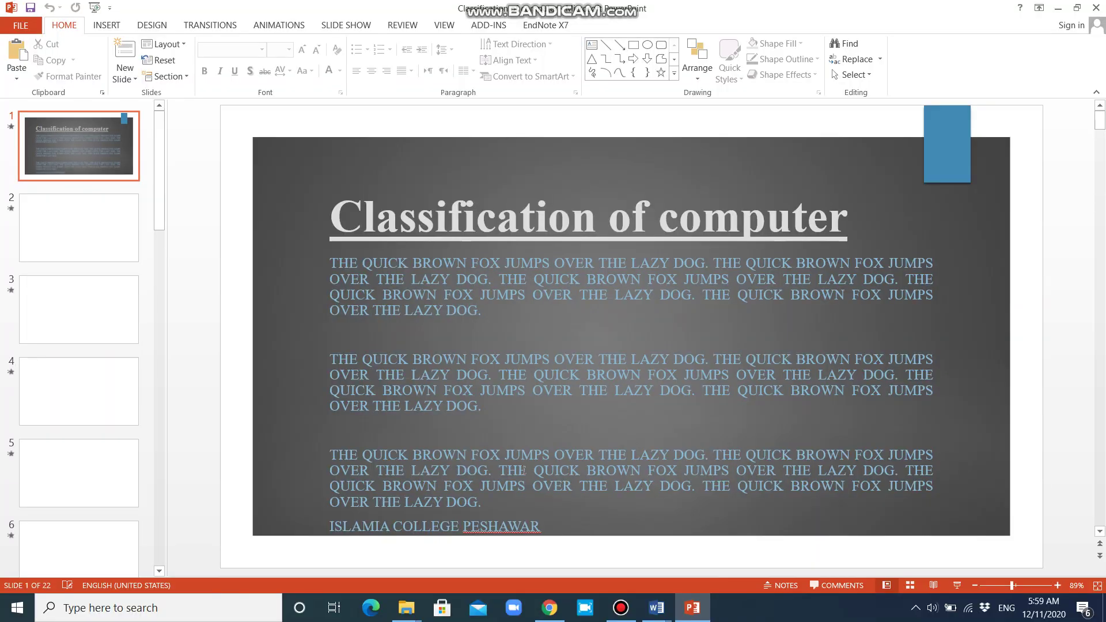
click(396, 276)
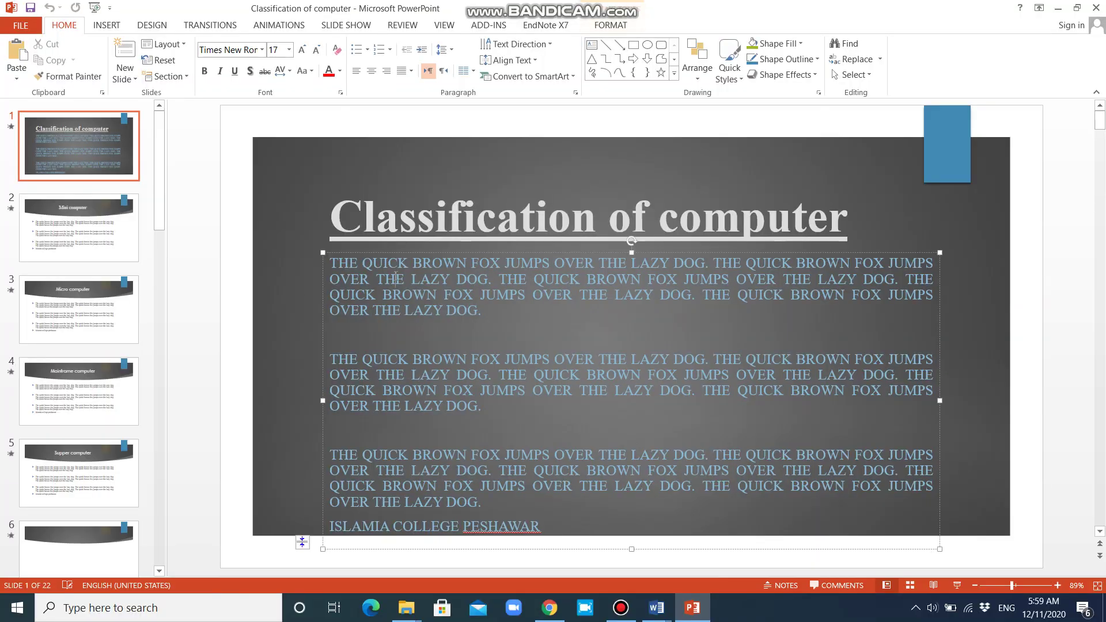
key(ctrl+a)
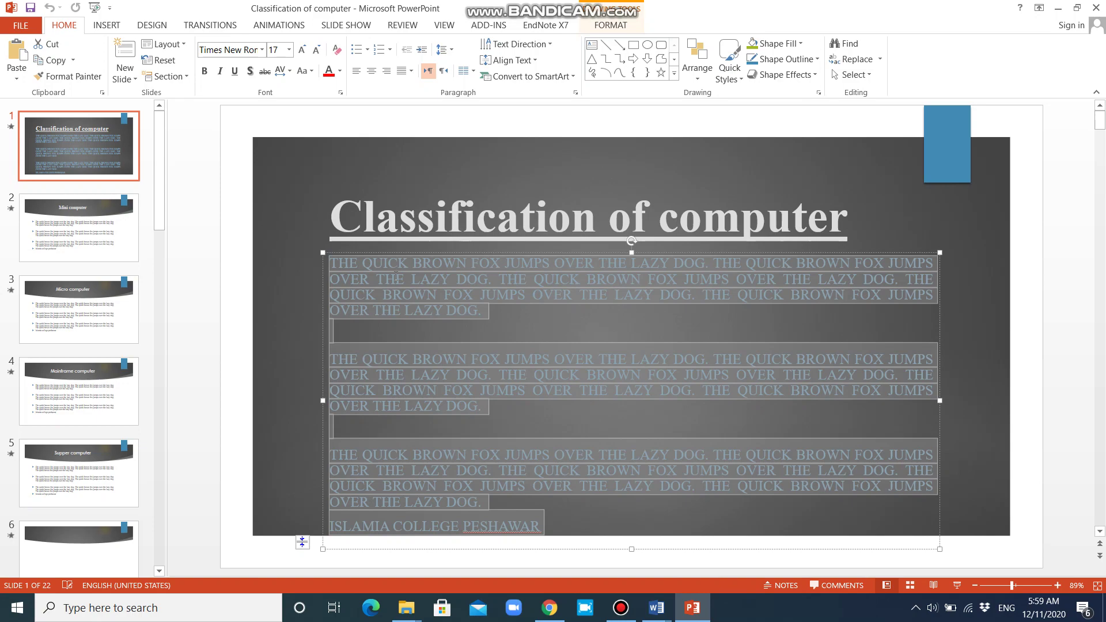
Switch back to Document1 in Word and paste the copied slide text at the beginning of page 2
click(1059, 7)
mouse_move(656, 608)
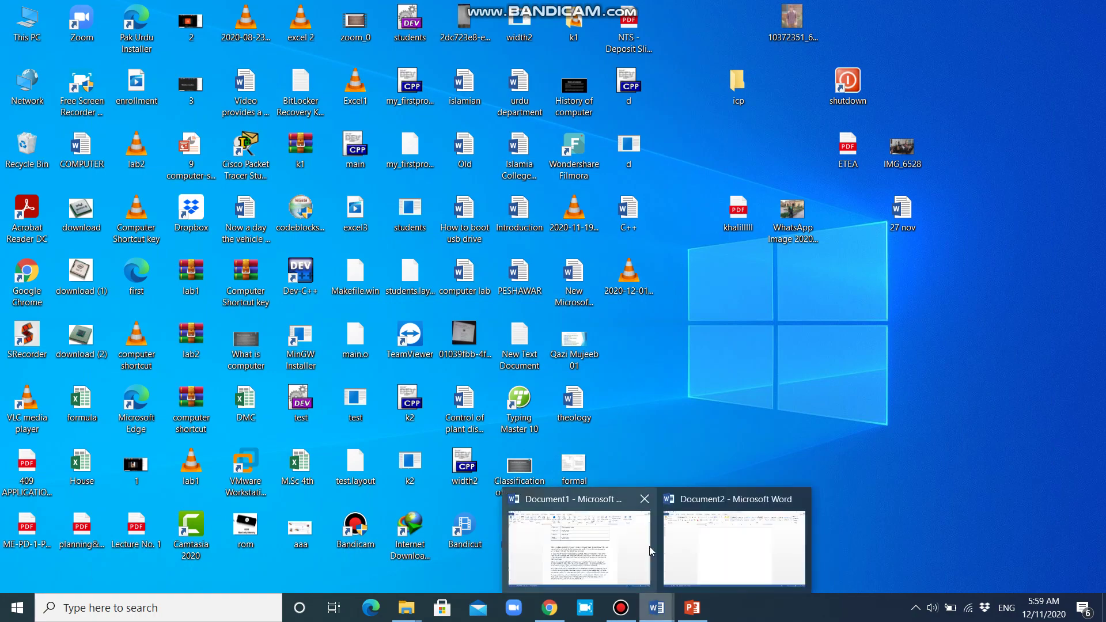
click(620, 562)
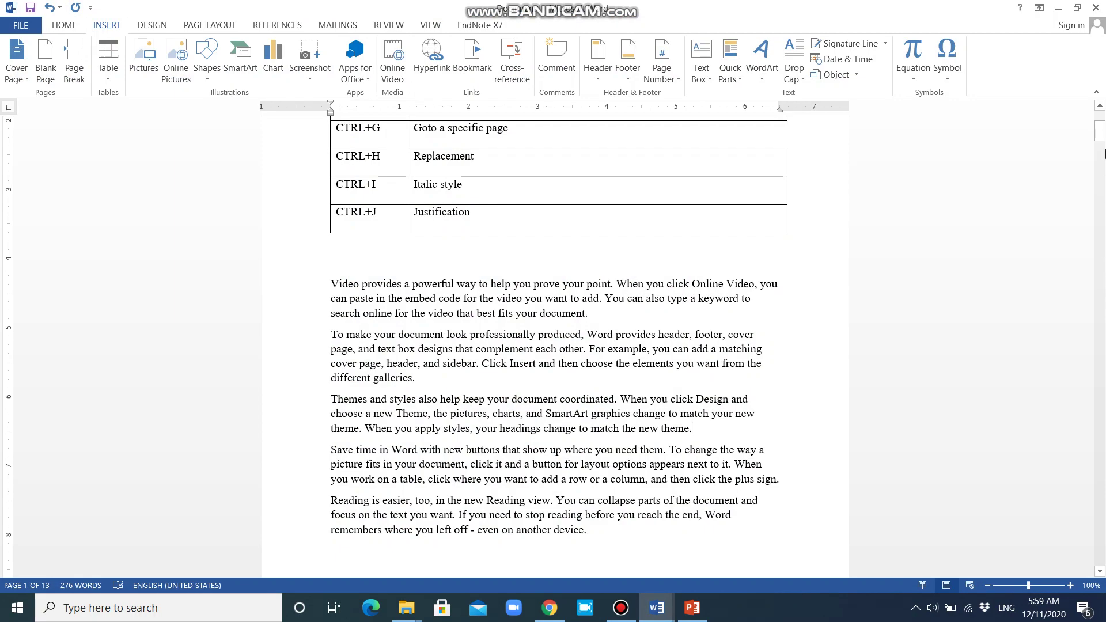
scroll(1055, 162, down, 8)
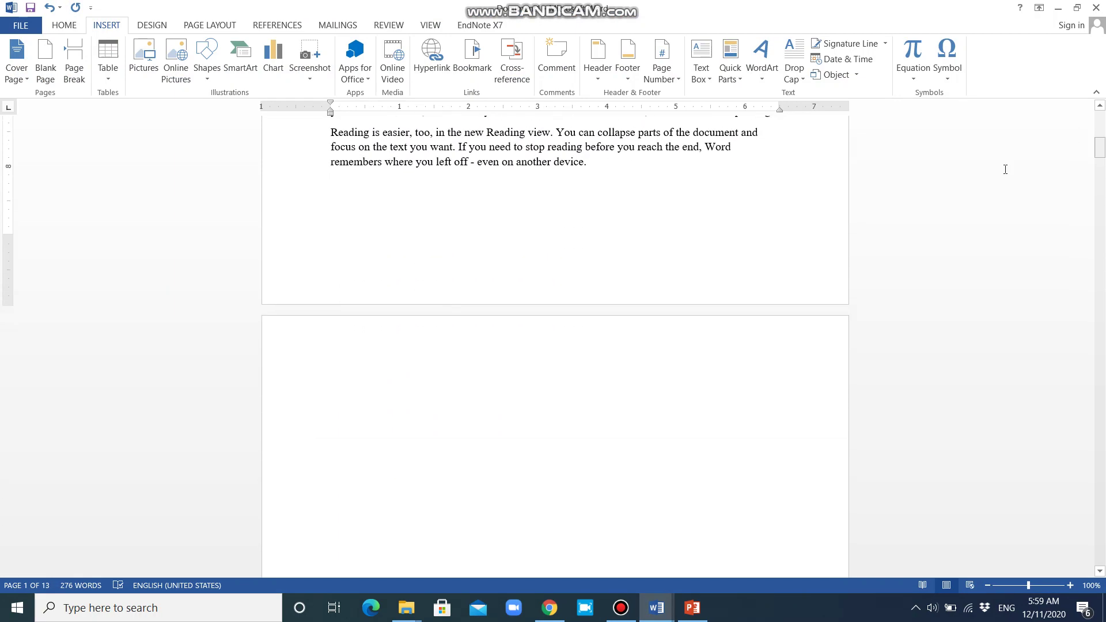
click(504, 384)
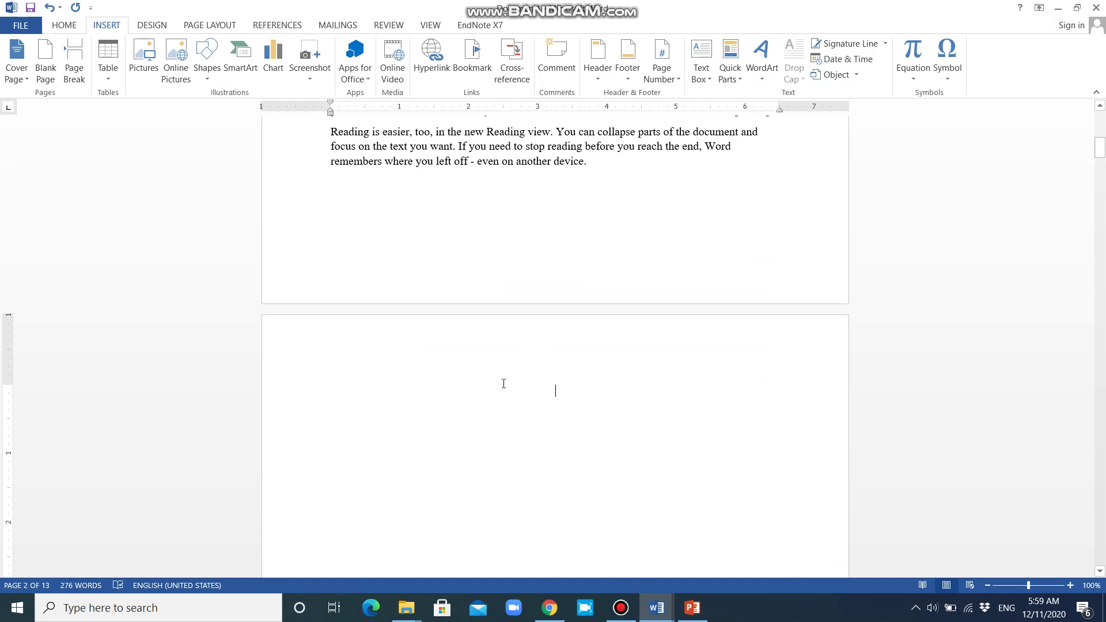
text(The quick brown fox jumps over the lazy dog. The quick brown fox jumps over the lazy dog. The quick brown fox jumps over the lazy dog. The quick brown fox jumps over the lazy dog. The quick brown fox jumps over the lazy dog. The quick brown fox jumps over the lazy dog. The quick brown fox jumps over the lazy dog. The quick brown fox jumps over the lazy dog. The quick brown fox jumps over the lazy dog. The quick brown fox jumps over the lazy dog. The quick brown fox jumps over the lazy dog. The quick brown fox jumps over the lazy dog. The quick brown fox jumps over the lazy dog. The quick brown fox jumps over the lazy dog. The quick brown fox jumps over the lazy dog. Islamia college peshawar)
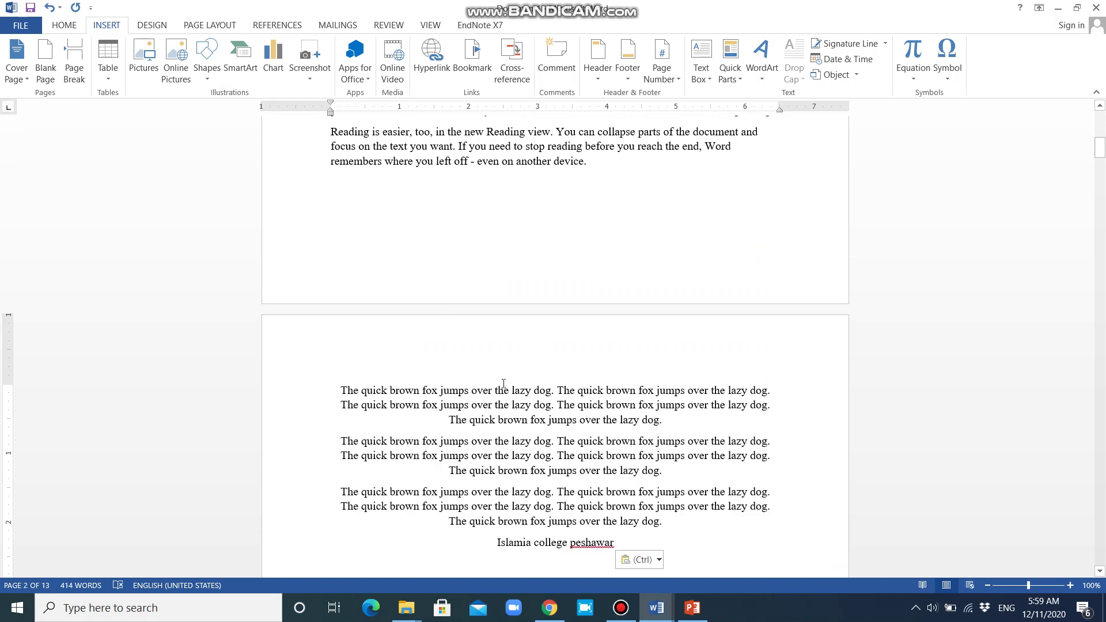
Left-align all the text in the document, then select the pasted text on page 2
key(ctrl+a)
key(ctrl+l)
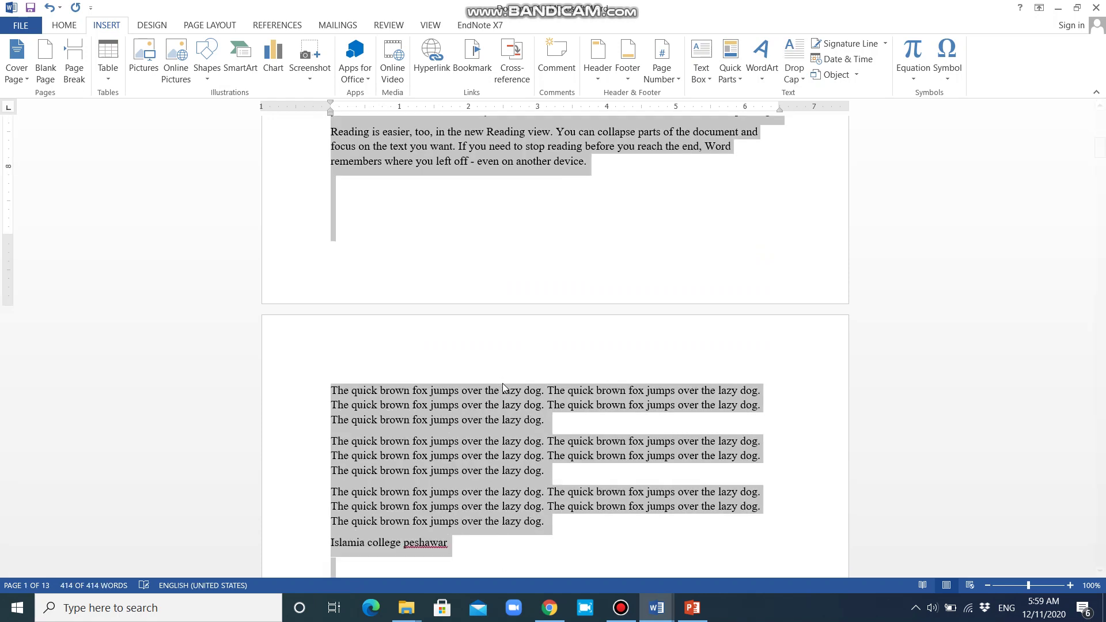
click(640, 522)
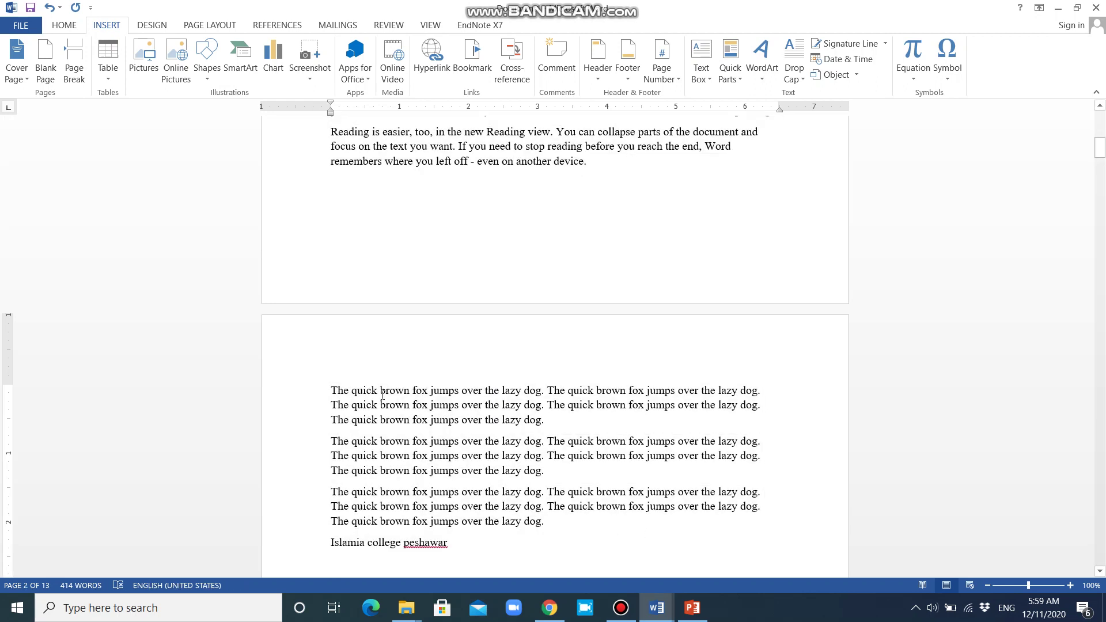
drag(332, 392, 503, 545)
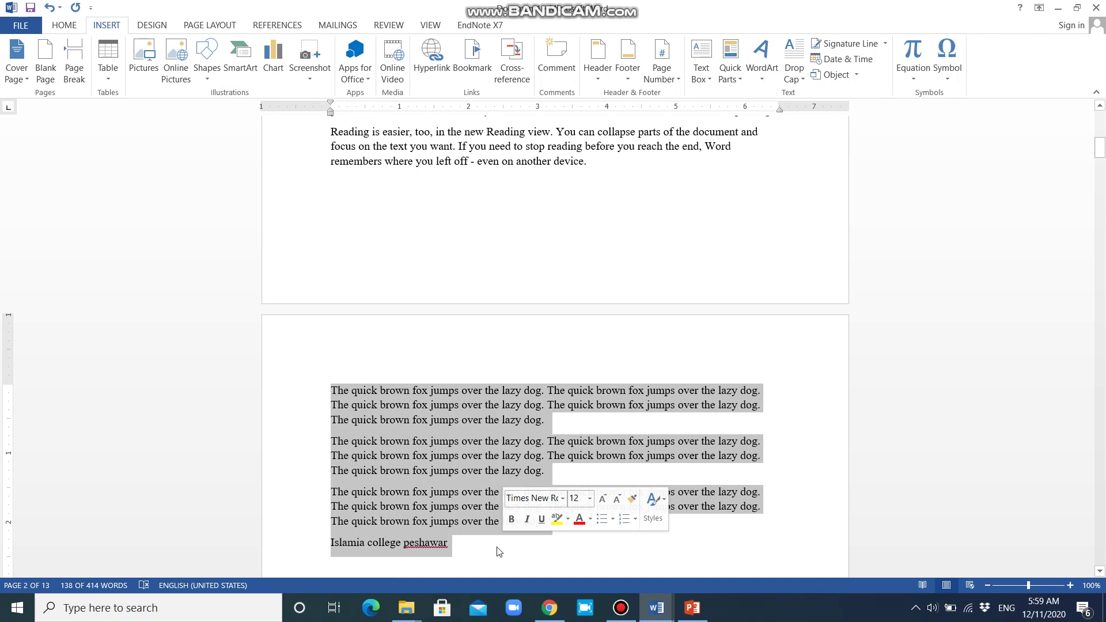
Insert a hyperlink to the desktop file Classification of computer.pptx on a new line below the Islamia college Peshawar line
click(493, 550)
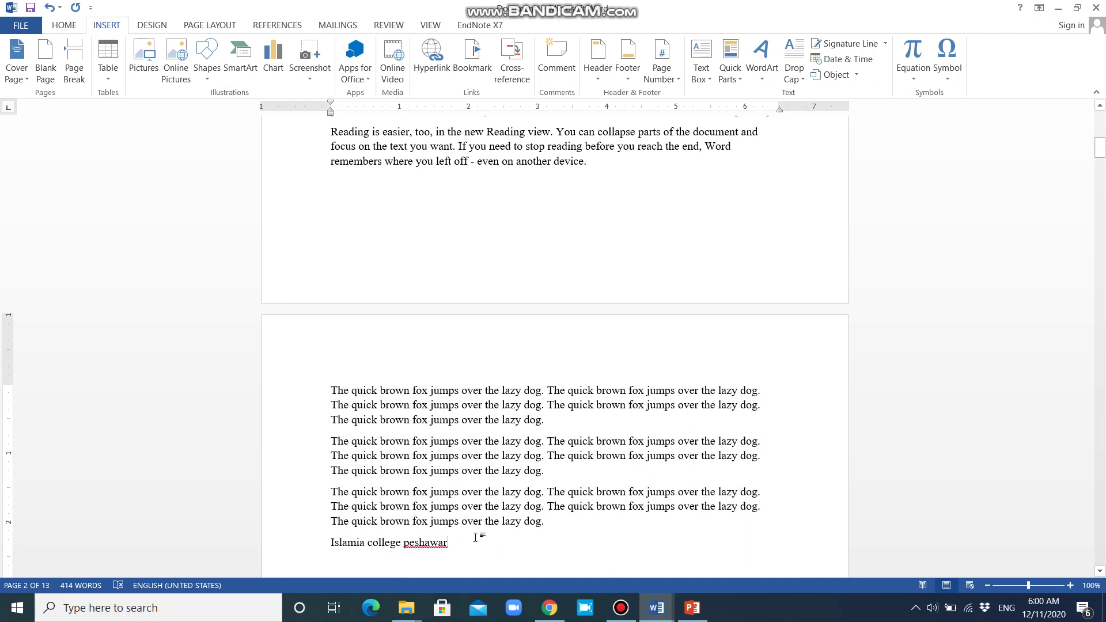
key(Return)
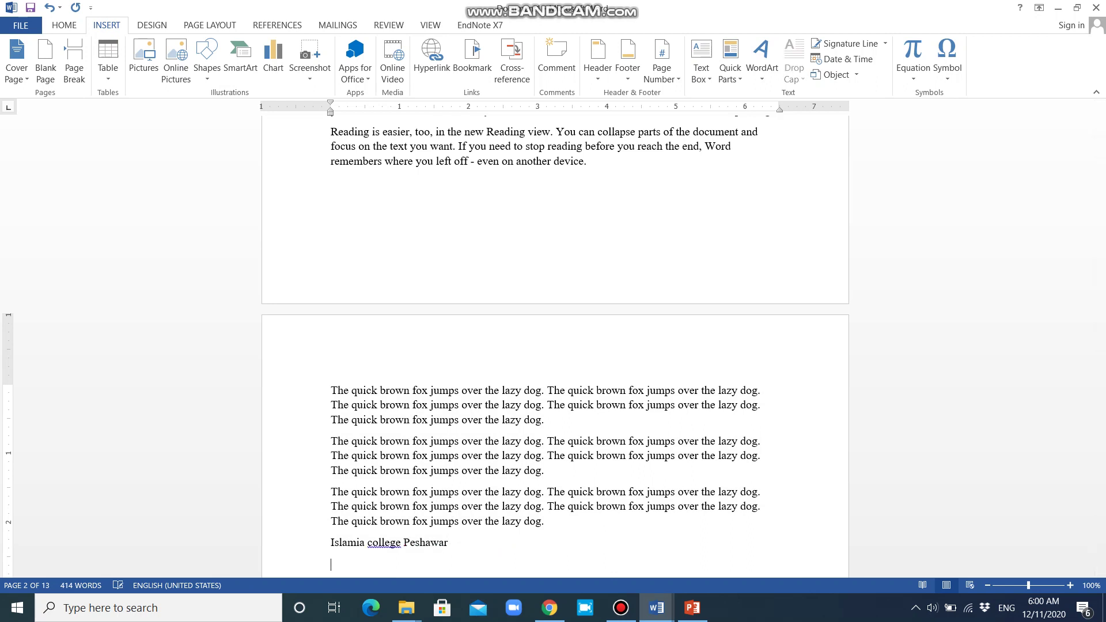
drag(1100, 160, 1101, 165)
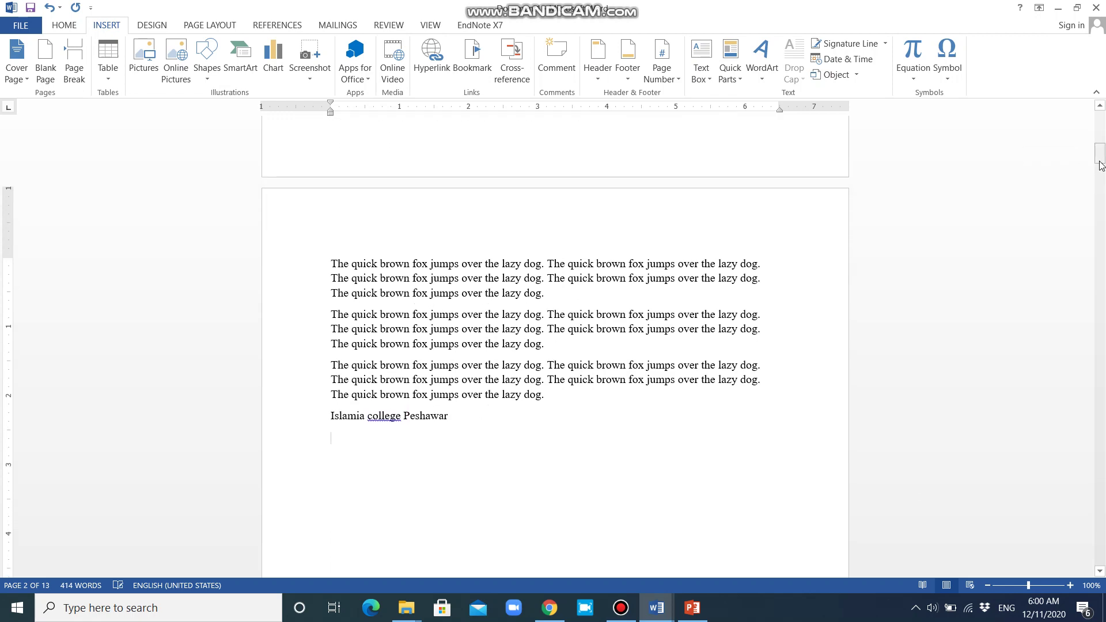
key(ctrl+k)
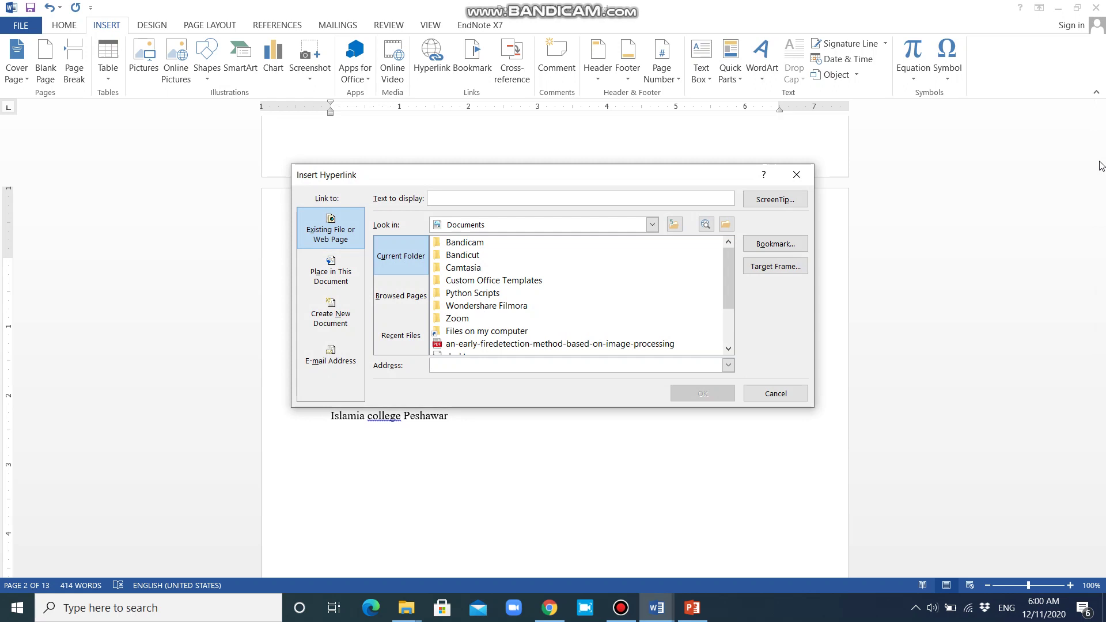
click(726, 224)
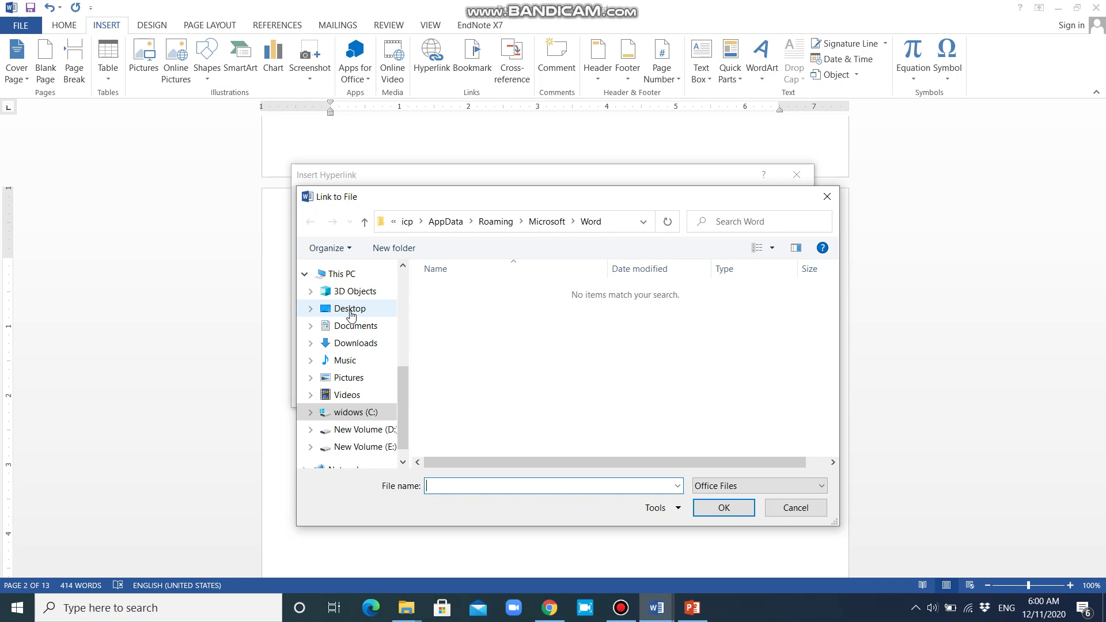
click(350, 310)
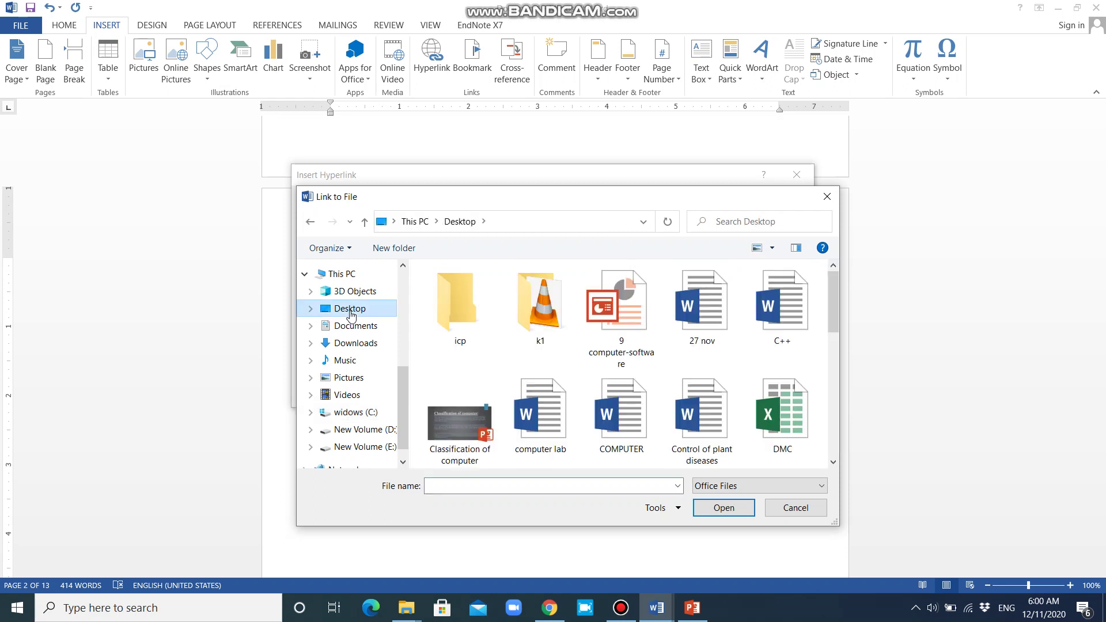
drag(835, 299, 828, 324)
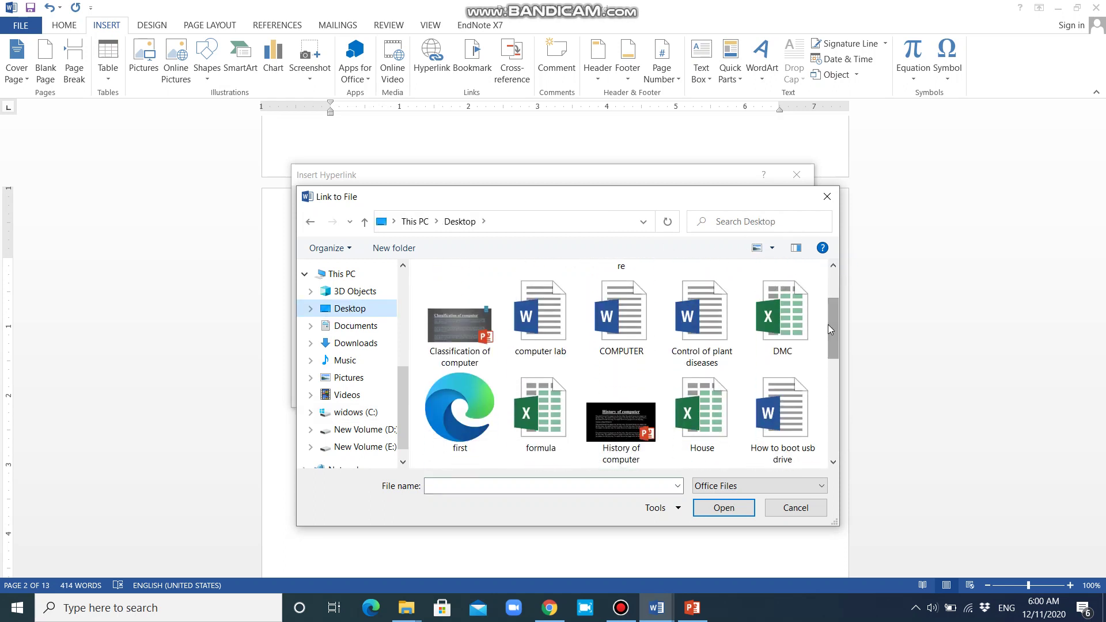
click(459, 341)
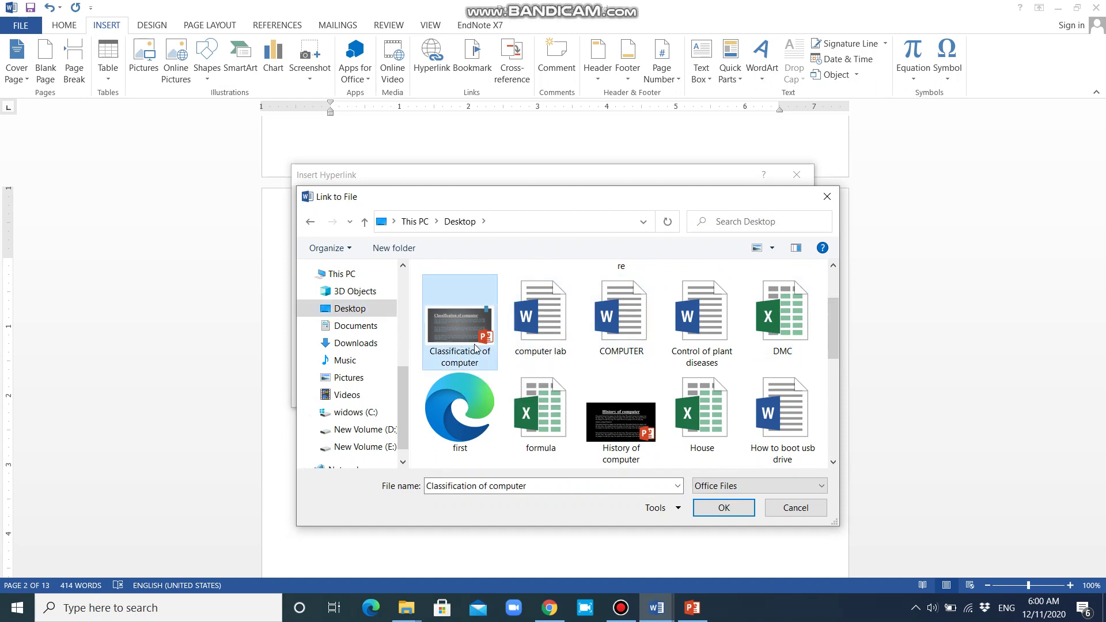
click(743, 512)
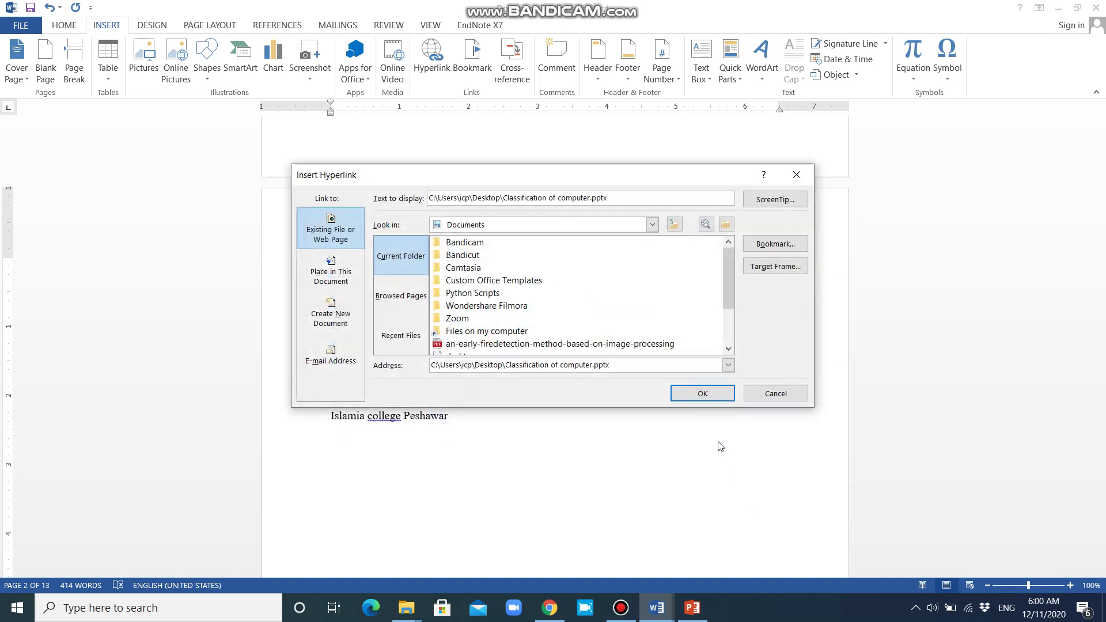
click(703, 394)
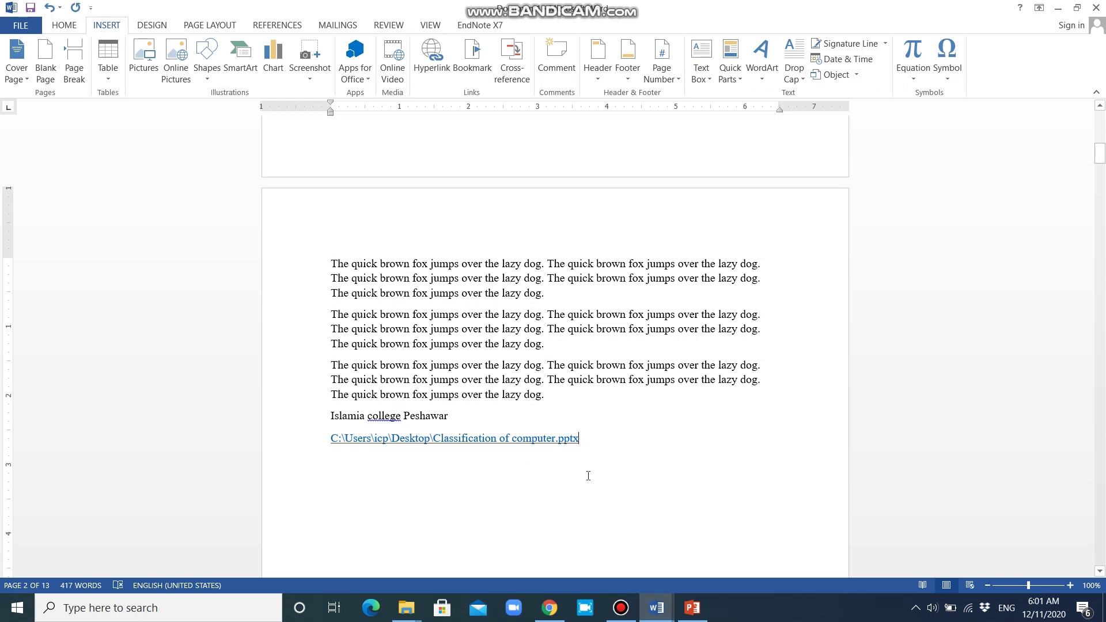
Follow the Classification of computer.pptx hyperlink, allow it to open, and close the presentation
ctrl+click(518, 442)
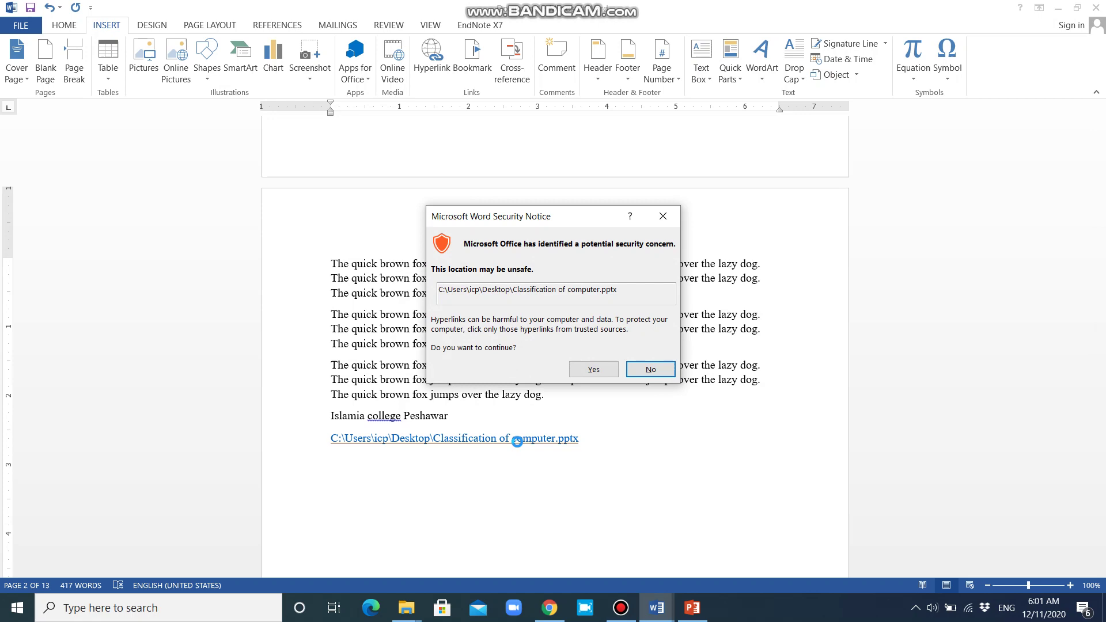
click(603, 373)
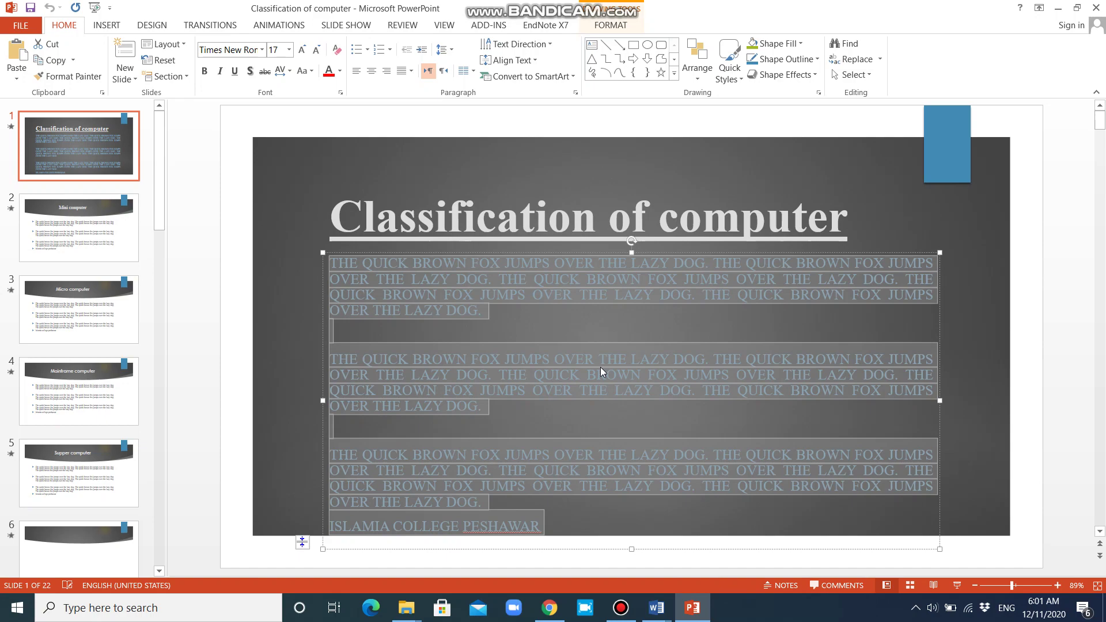
click(1102, 6)
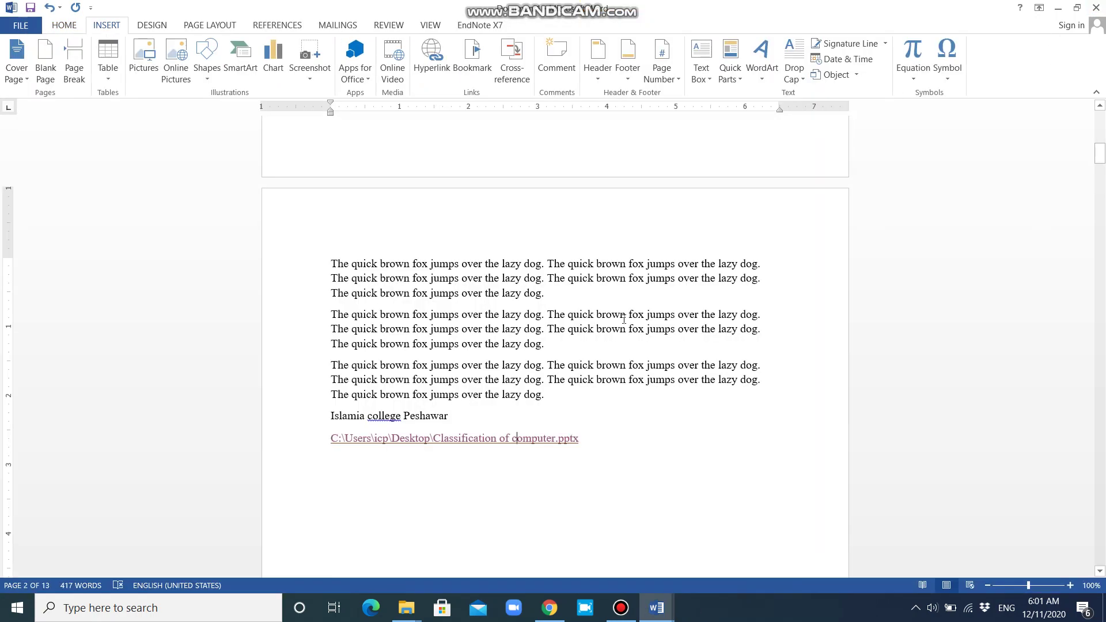
Right-align the five sample paragraphs below the shortcut table on page 1
drag(1101, 159, 1102, 141)
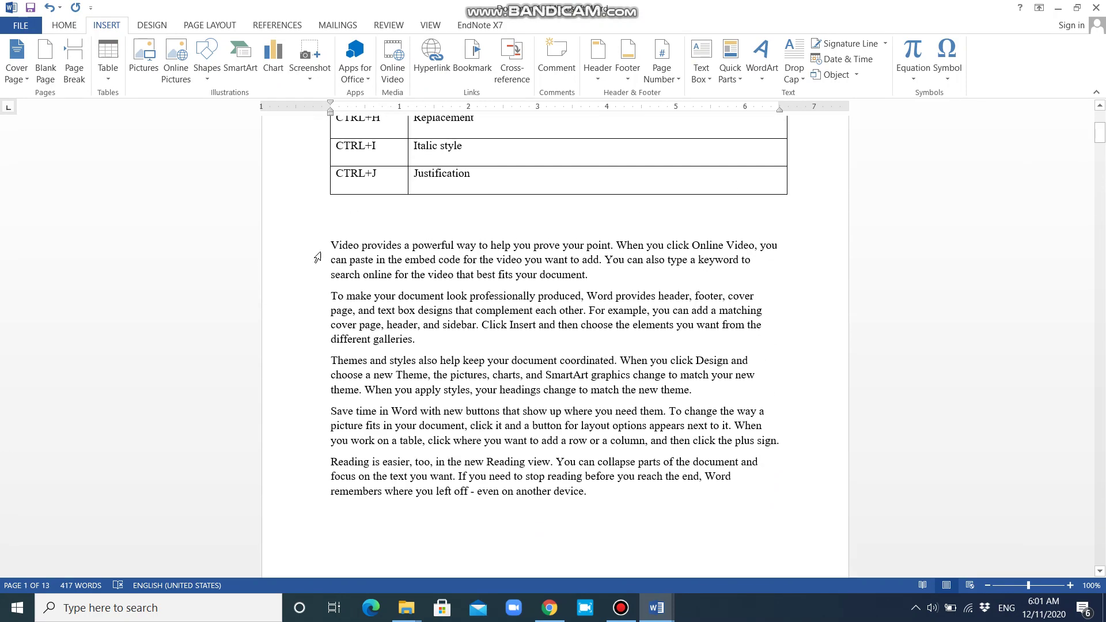
drag(327, 244, 596, 495)
key(ctrl+r)
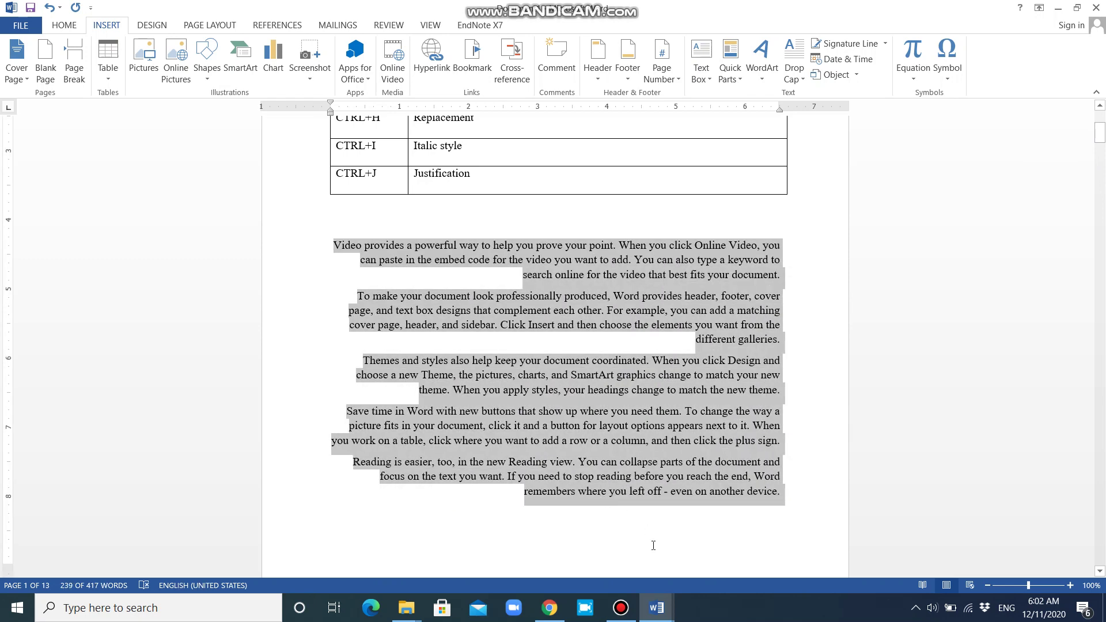
Left-align the five sample paragraphs below the shortcut table on page 1
click(652, 545)
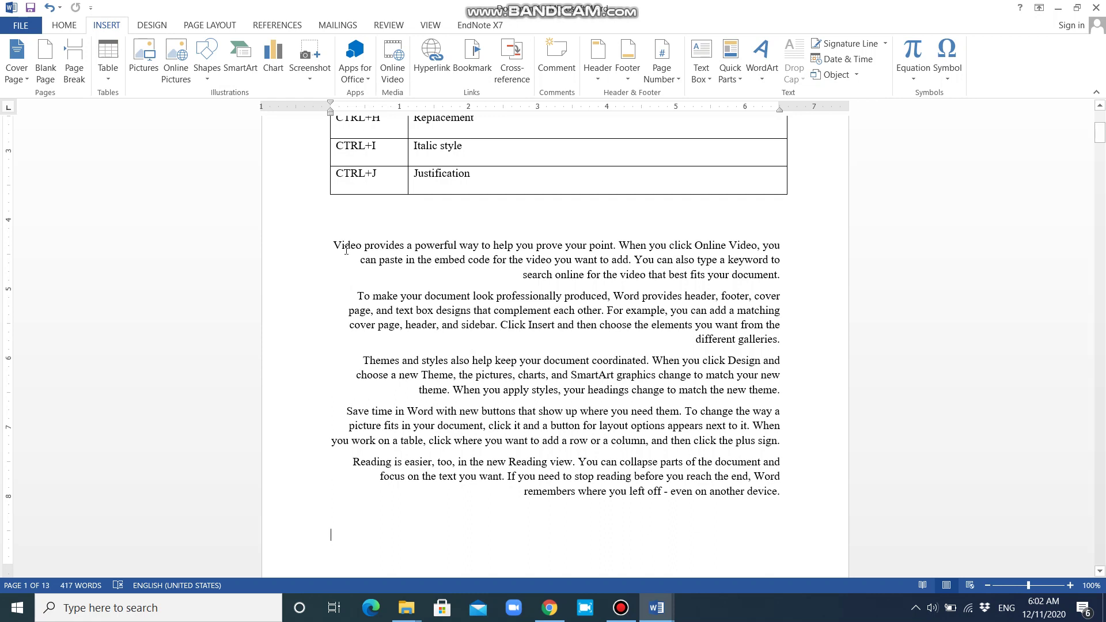
drag(331, 237, 783, 505)
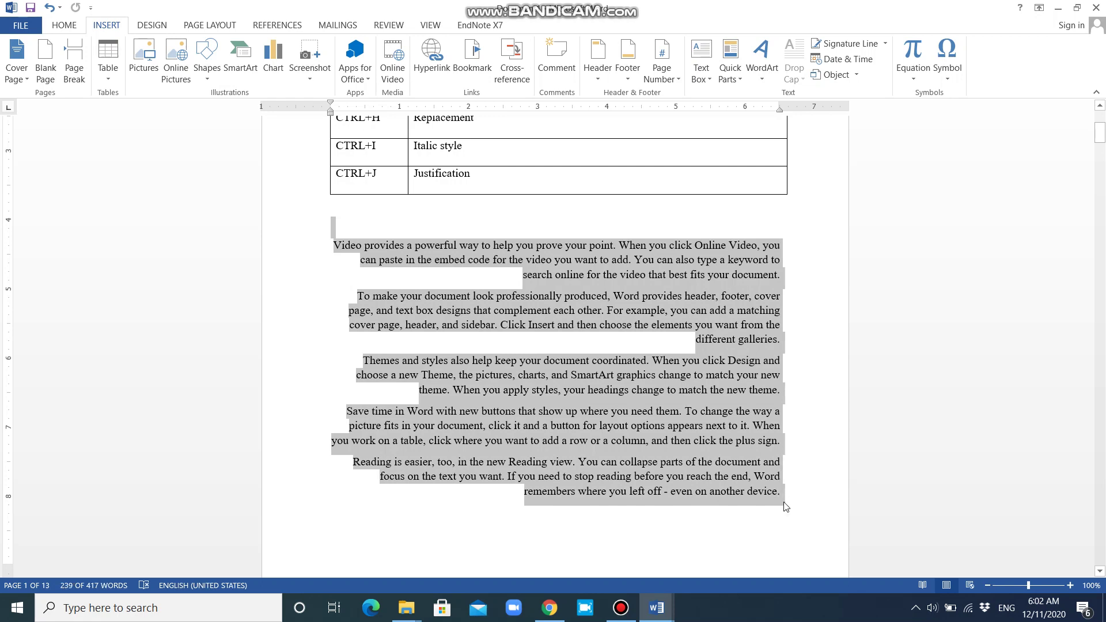
key(ctrl+l)
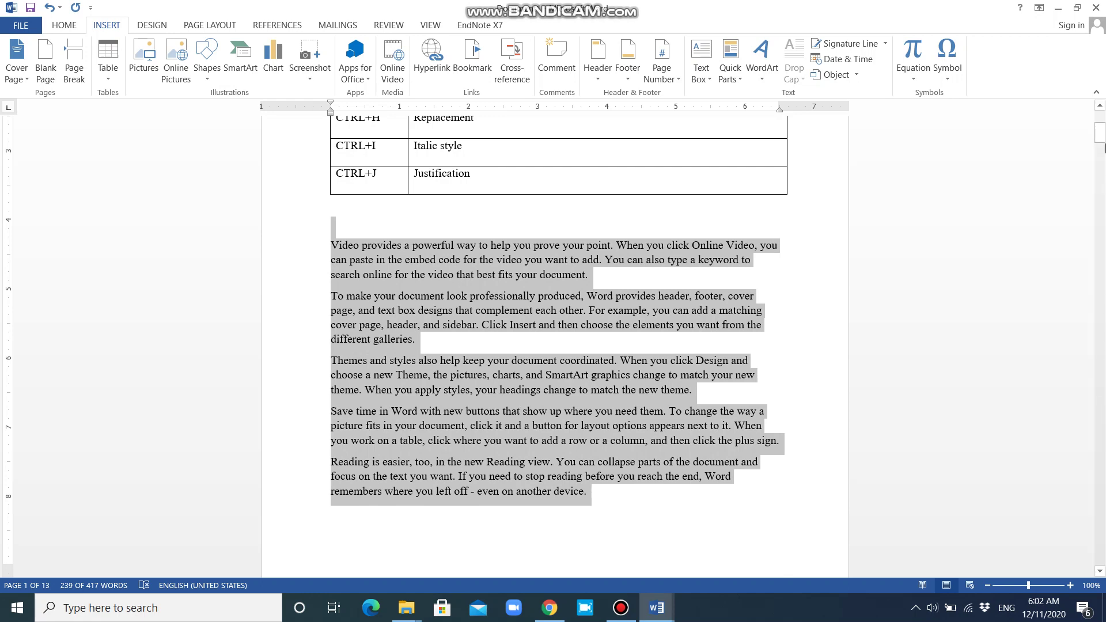
Draw a rectangle about 1.9" wide and 1.95" high over the start of the quick brown fox paragraphs on page 2
drag(1104, 148, 1101, 122)
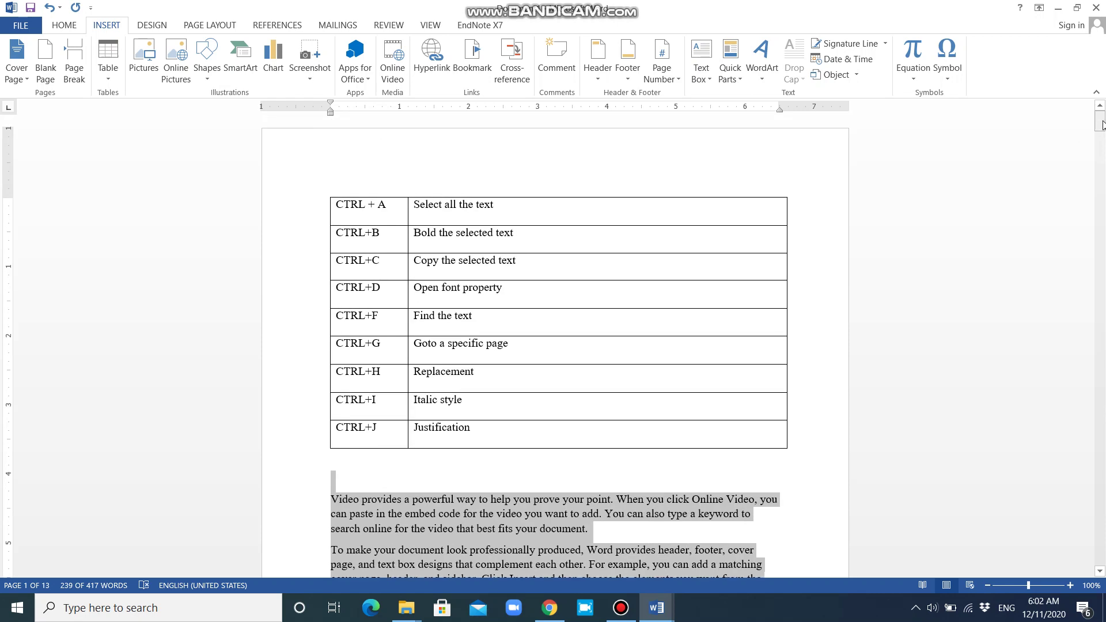
click(63, 29)
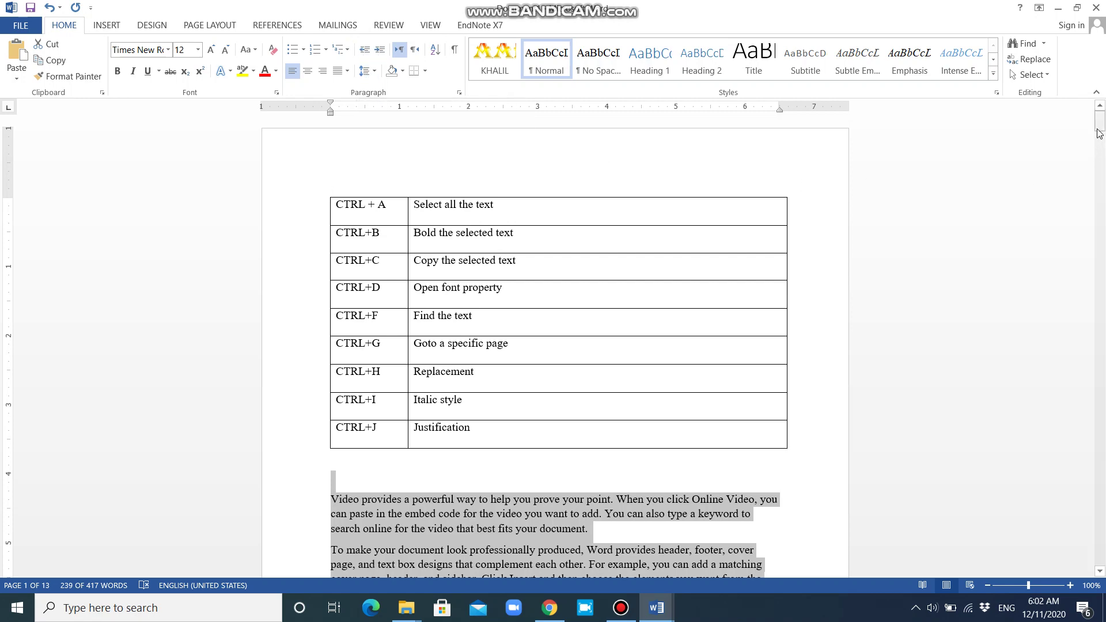
drag(1101, 134, 1101, 169)
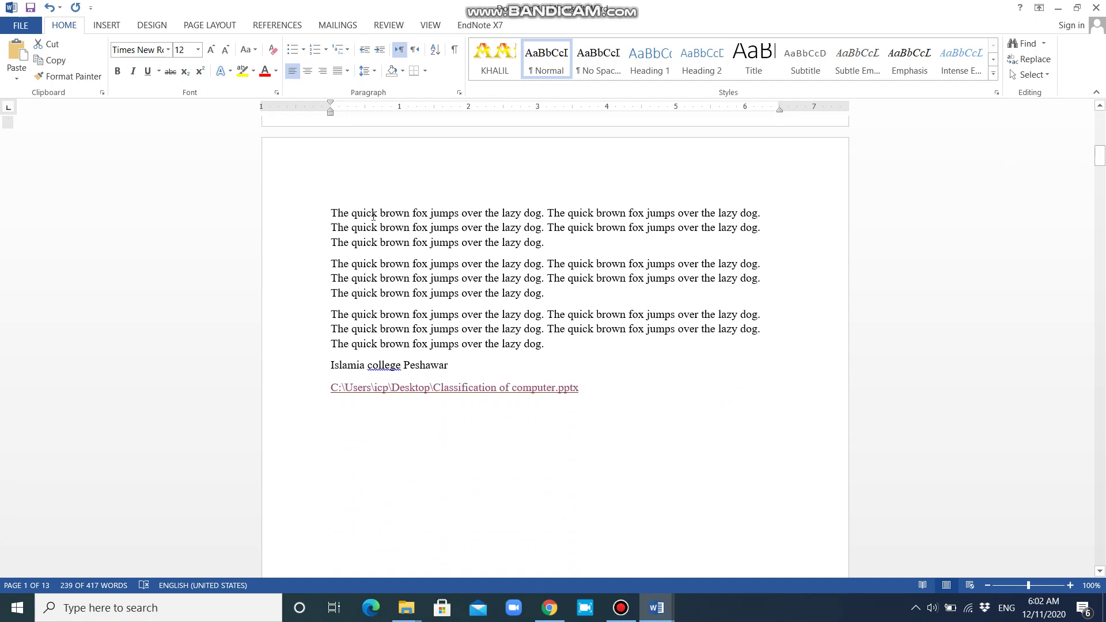
click(110, 25)
click(207, 60)
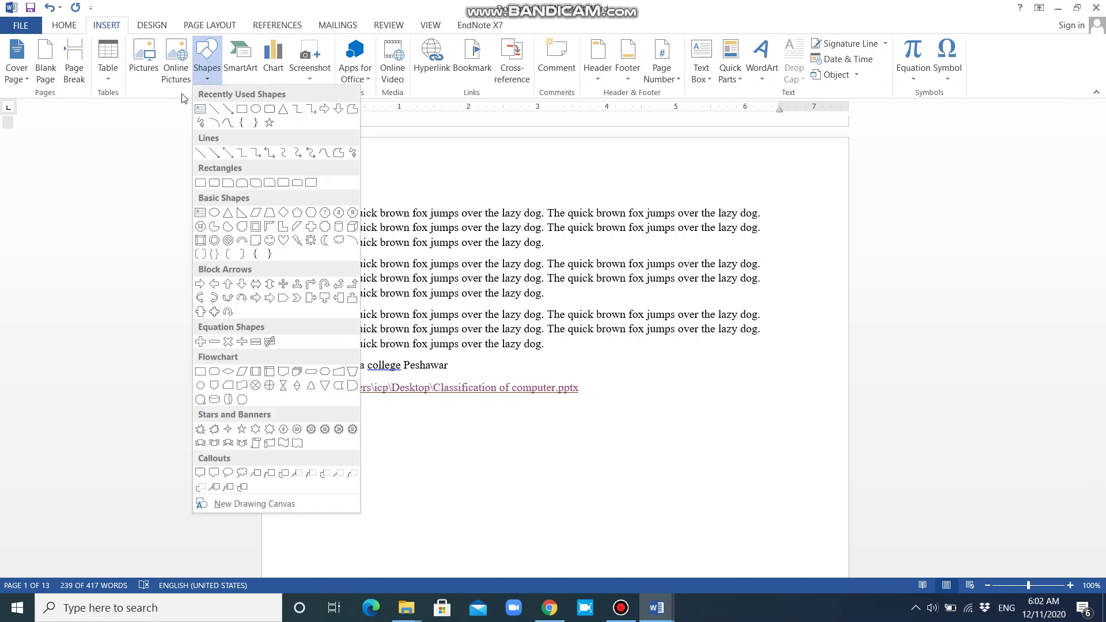
click(201, 185)
mouse_move(304, 191)
mouse_down()
mouse_move(455, 311)
mouse_move(435, 327)
mouse_up()
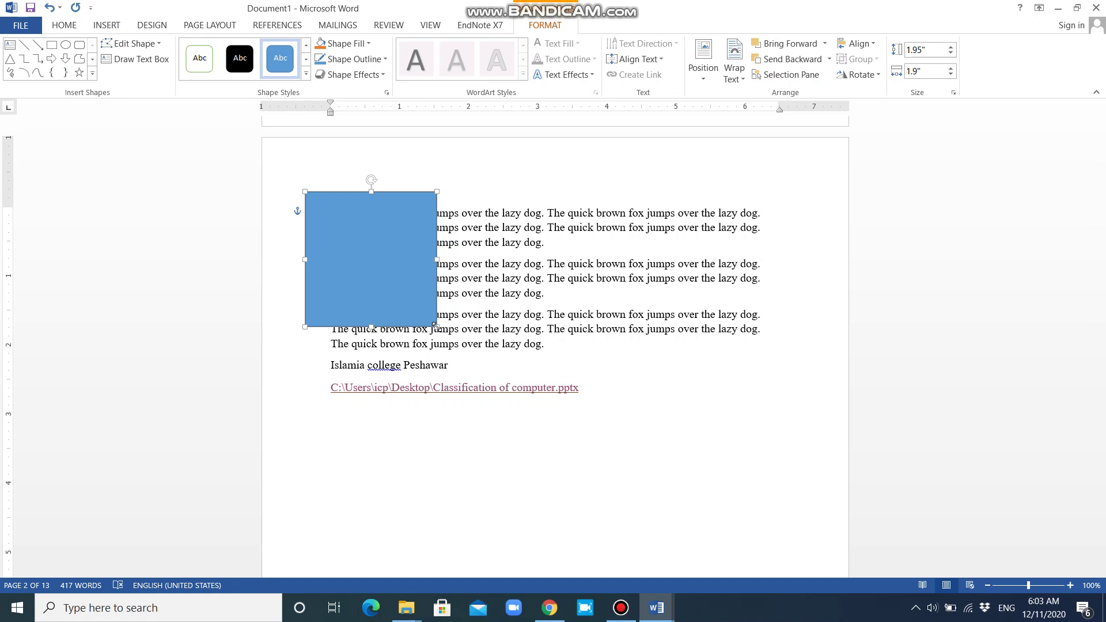
Increase the left indent of the first quick brown fox paragraph to 2" so it clears the blue rectangle
click(469, 233)
double_click(464, 230)
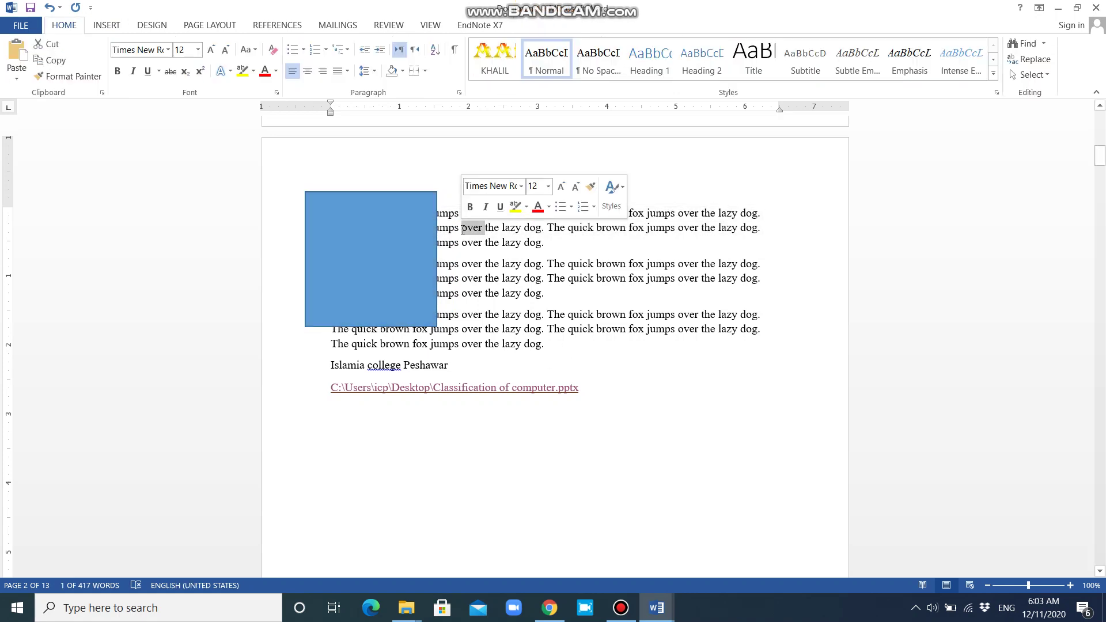
click(385, 230)
click(472, 229)
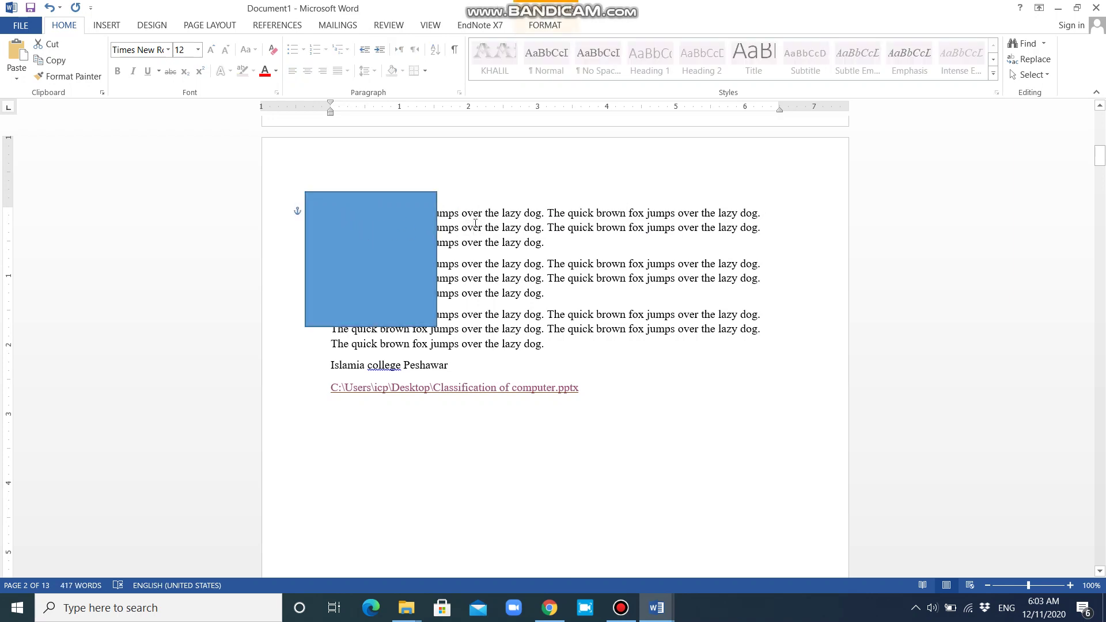
double_click(476, 228)
triple_click(476, 229)
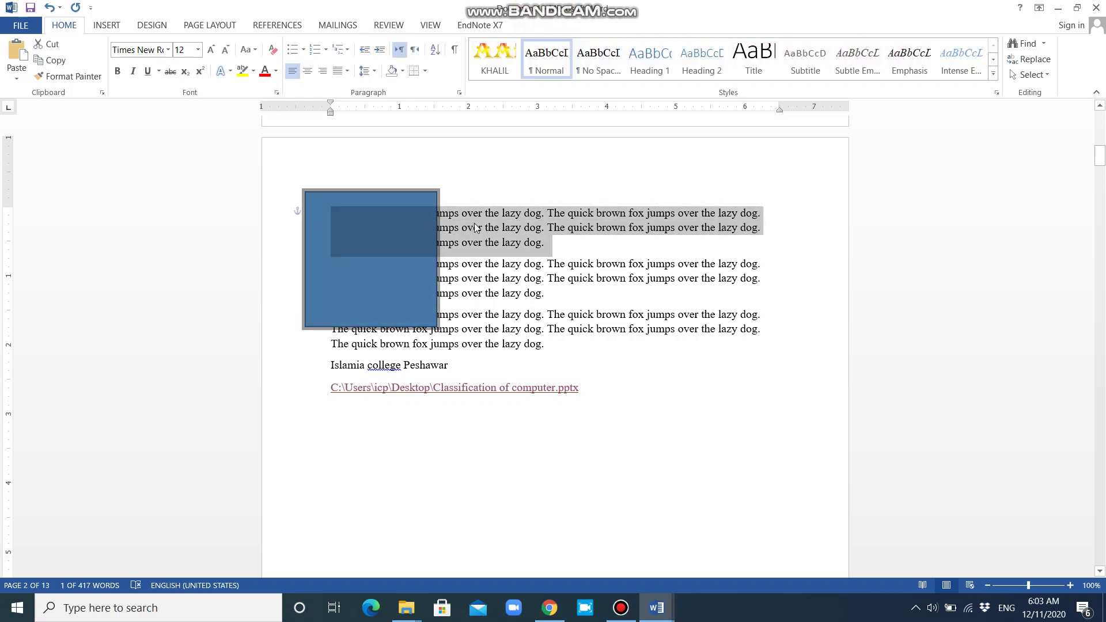
triple_click(476, 228)
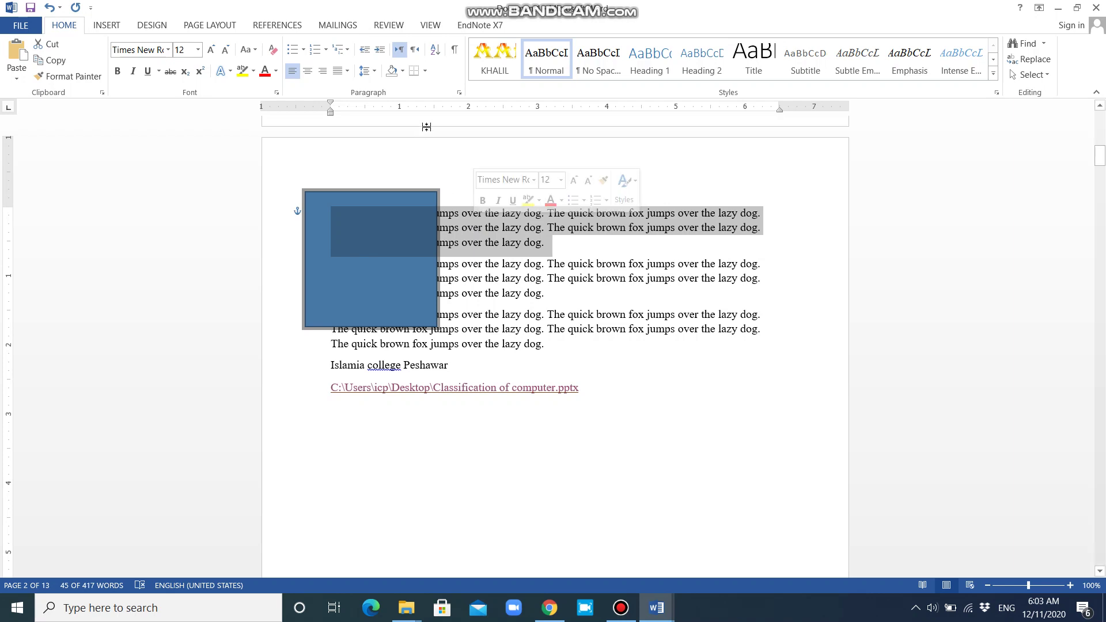
click(379, 51)
click(380, 50)
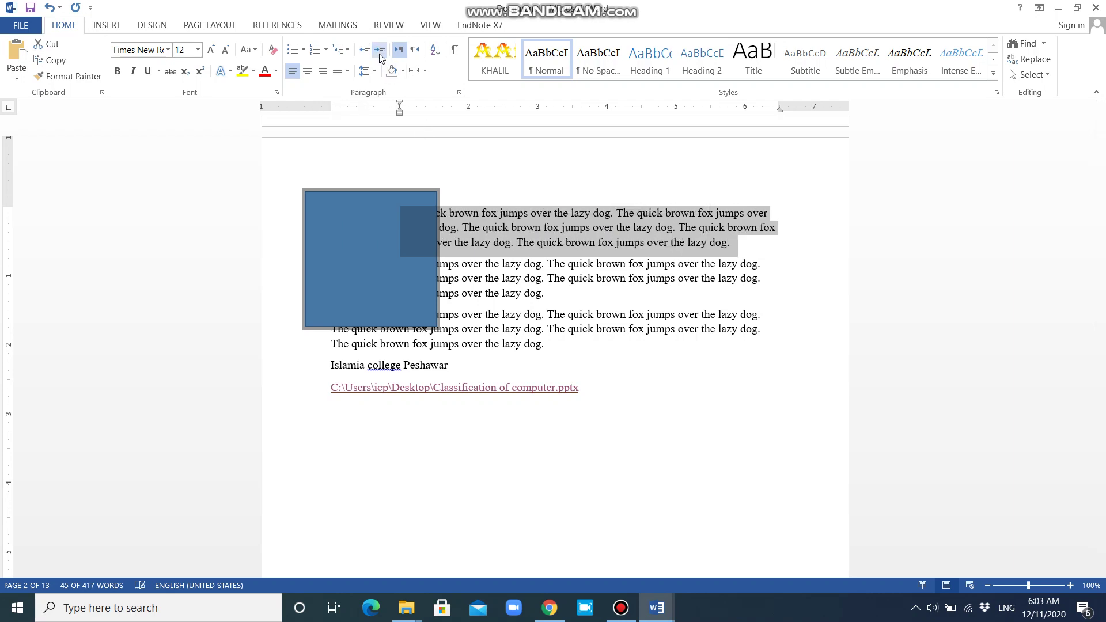
click(379, 51)
click(380, 56)
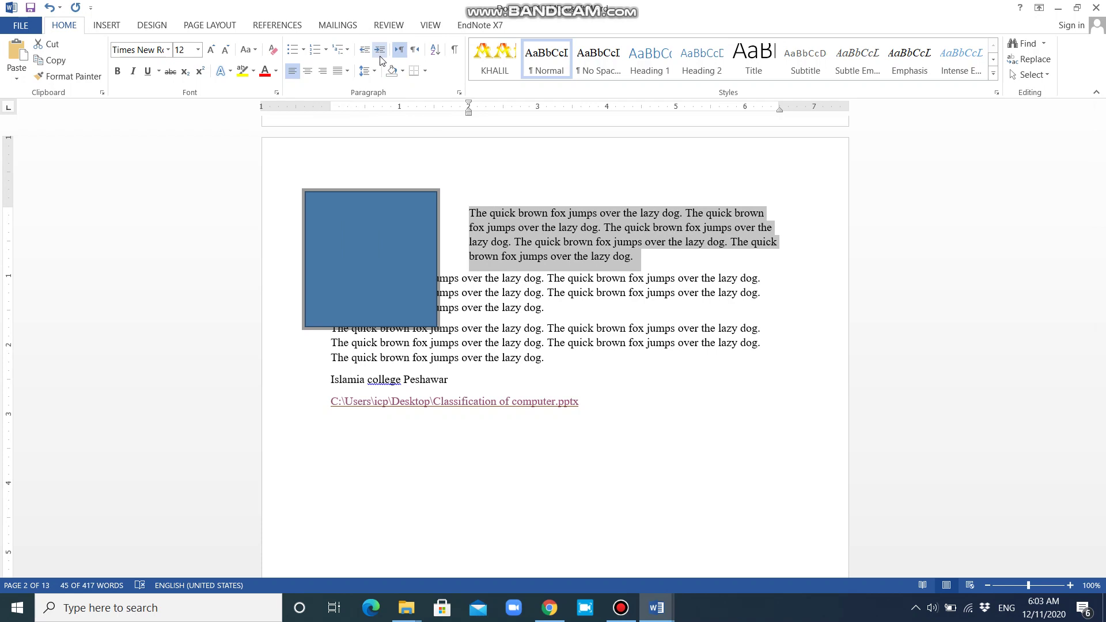
Increase the left indent of the second quick brown fox paragraph by four levels, to 2", and deselect it
double_click(467, 293)
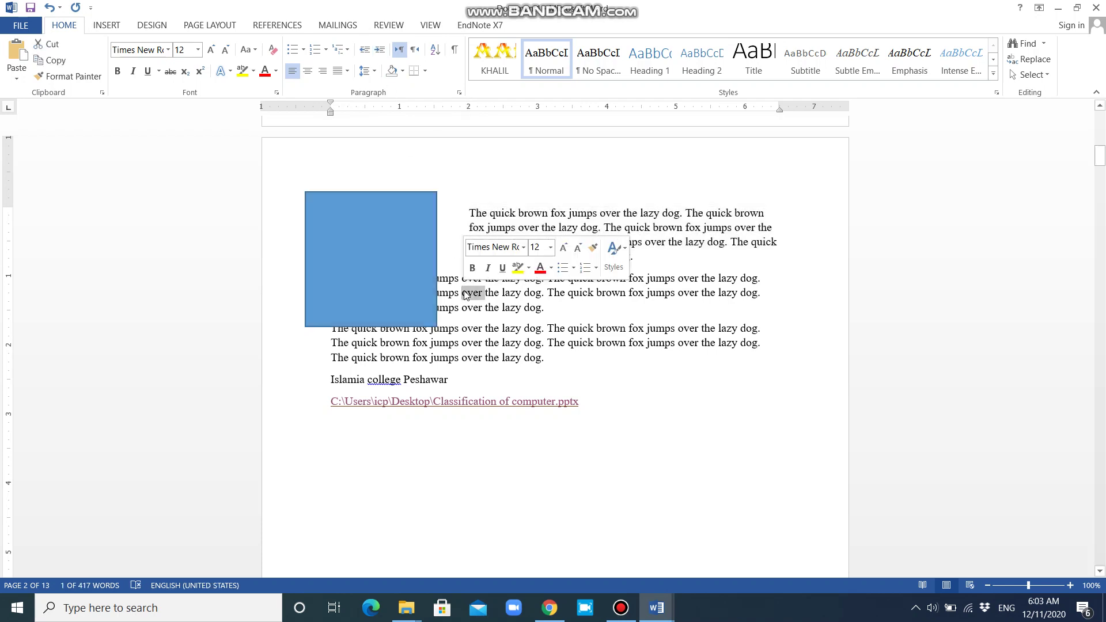
click(467, 292)
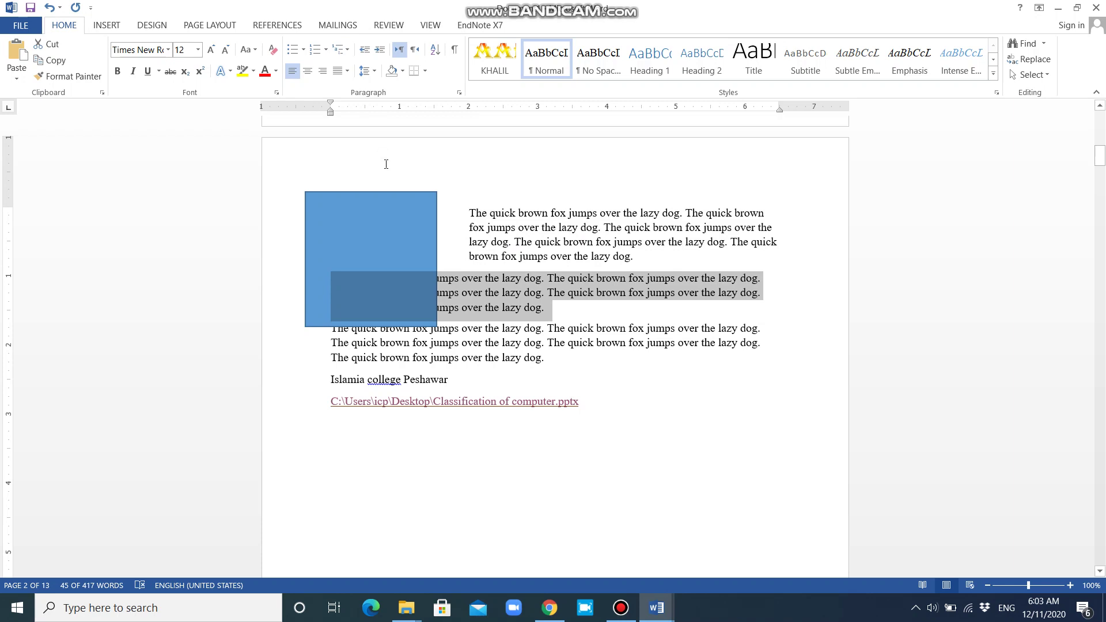
key(ctrl+m)
key(ctrl+m)
key(ctrl+m)
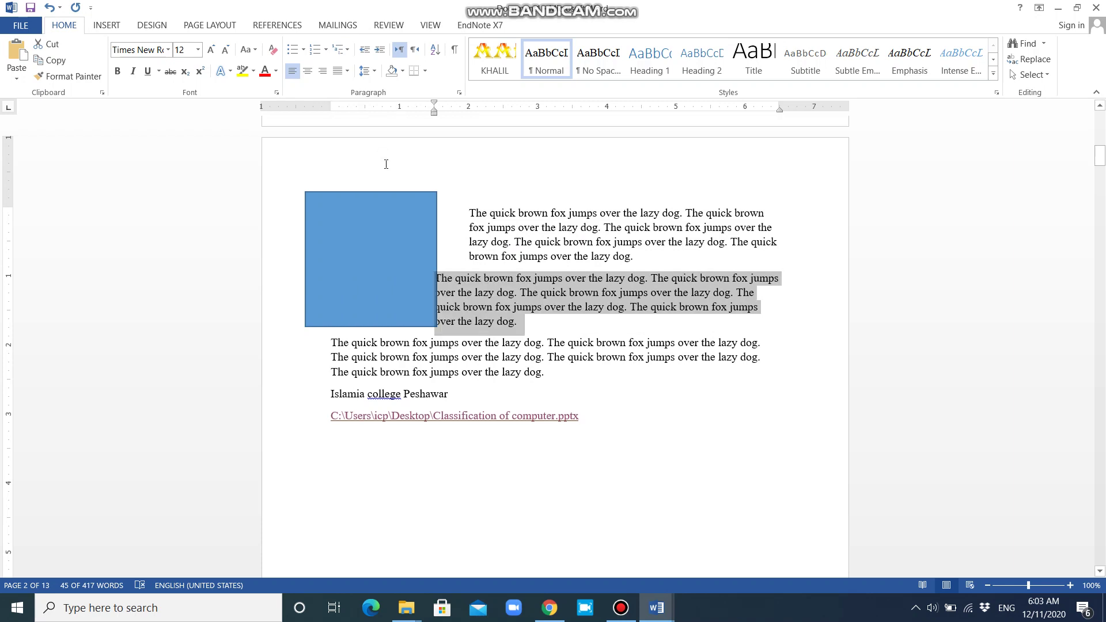
key(ctrl+m)
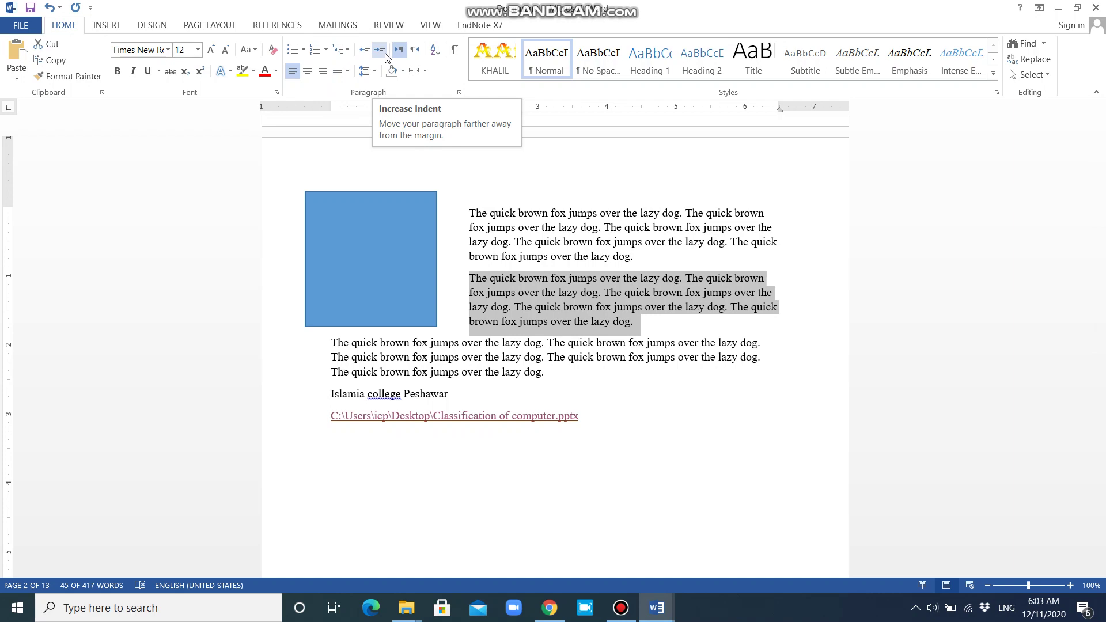
click(605, 415)
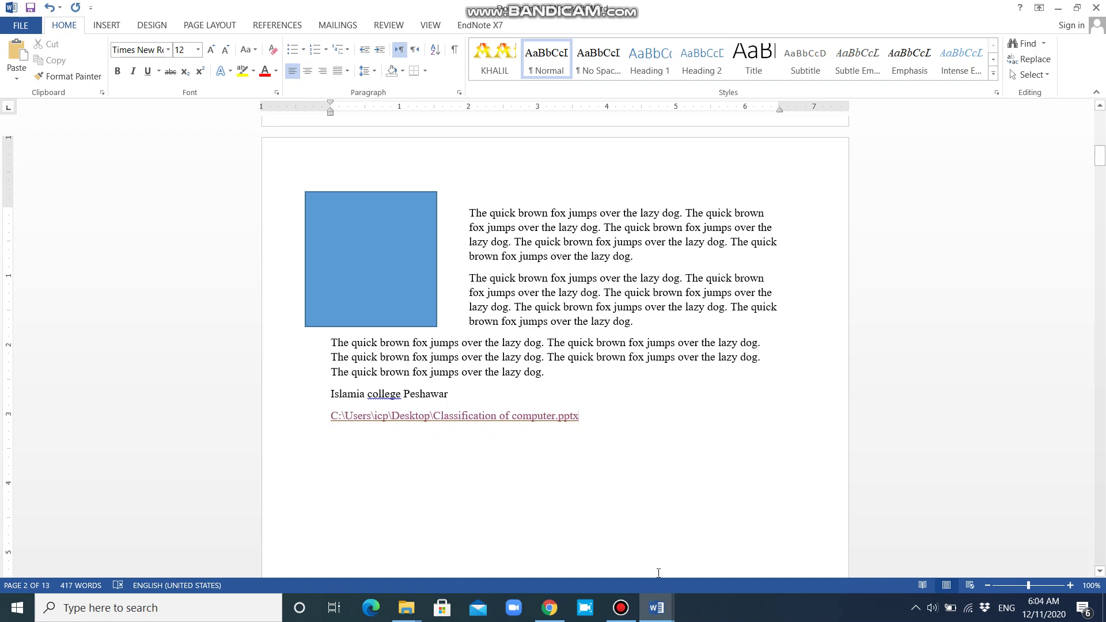
Create a new blank document, show it briefly in a smaller window, and switch back to Document1
mouse_move(660, 611)
click(607, 375)
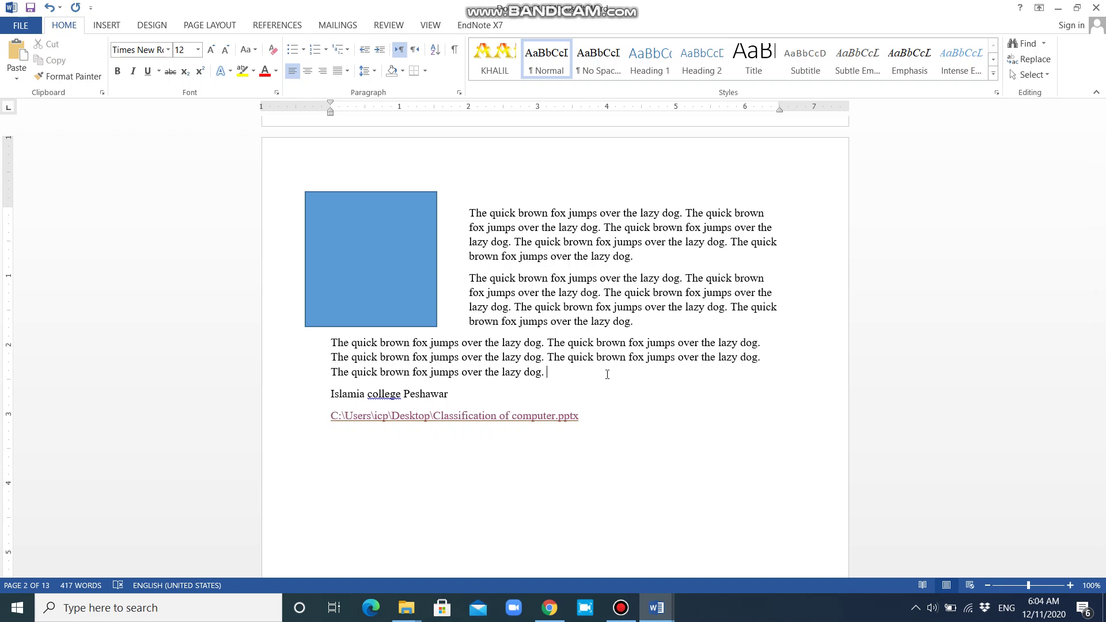
key(ctrl+n)
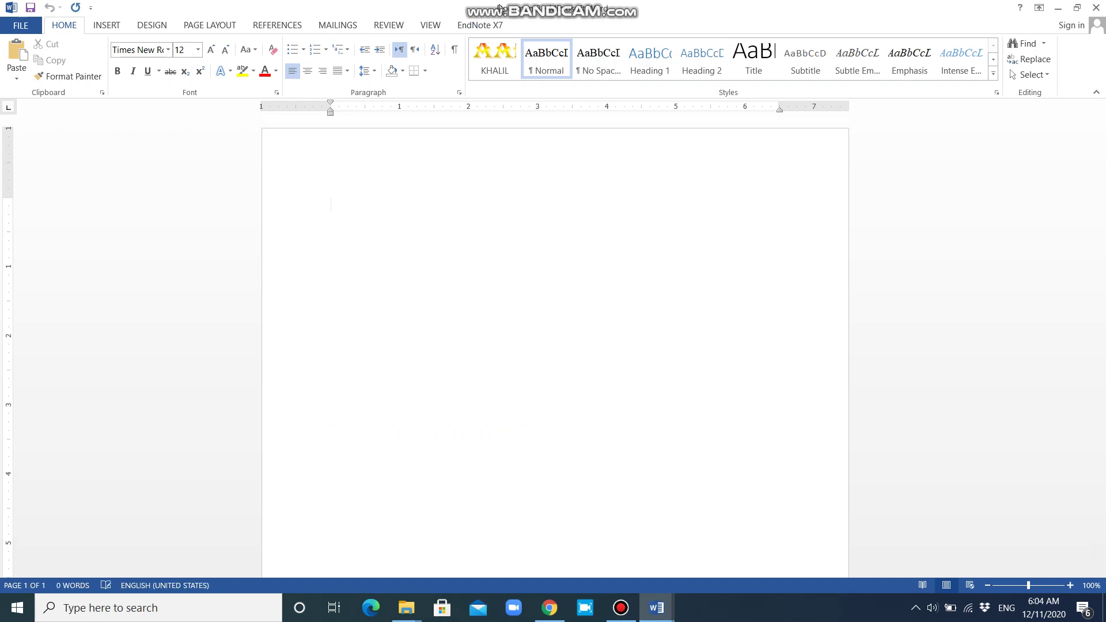
double_click(522, 9)
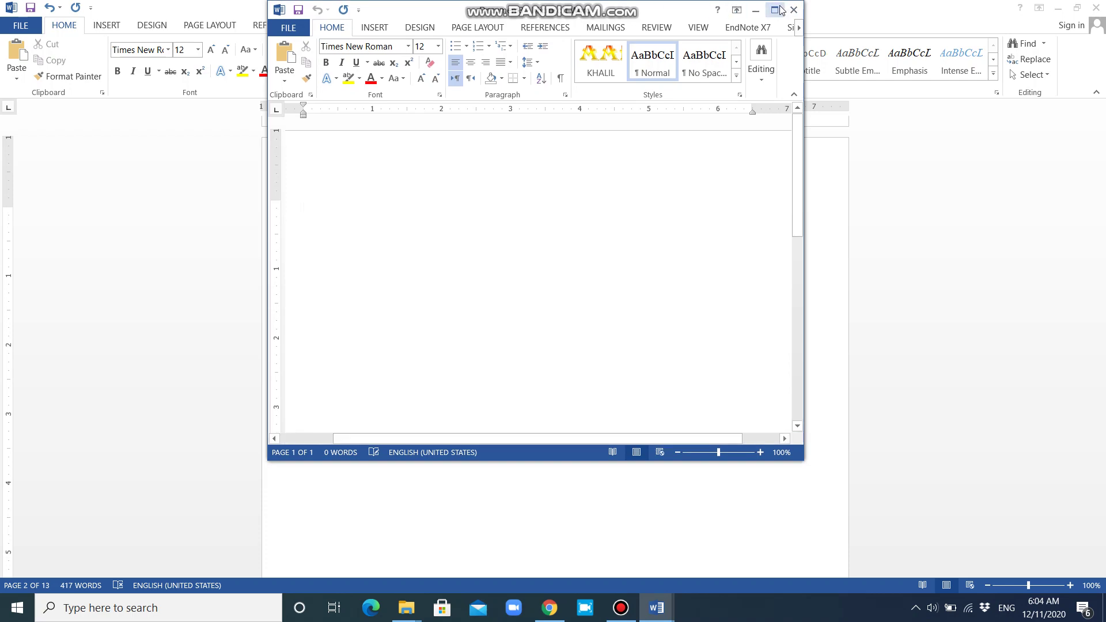
drag(536, 8, 283, 17)
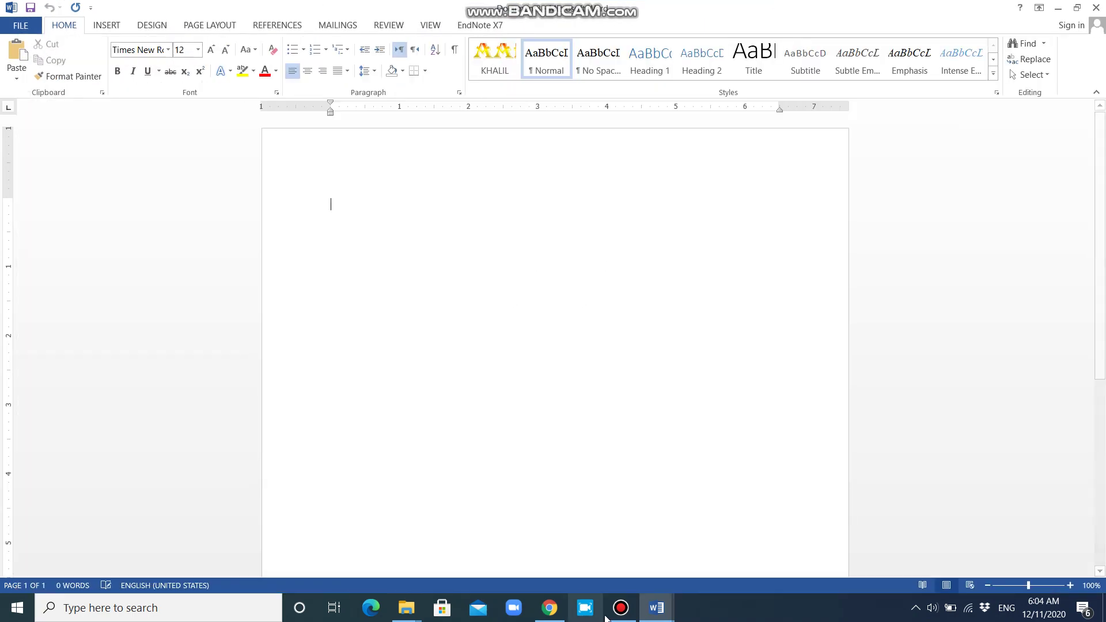
mouse_move(657, 608)
click(540, 554)
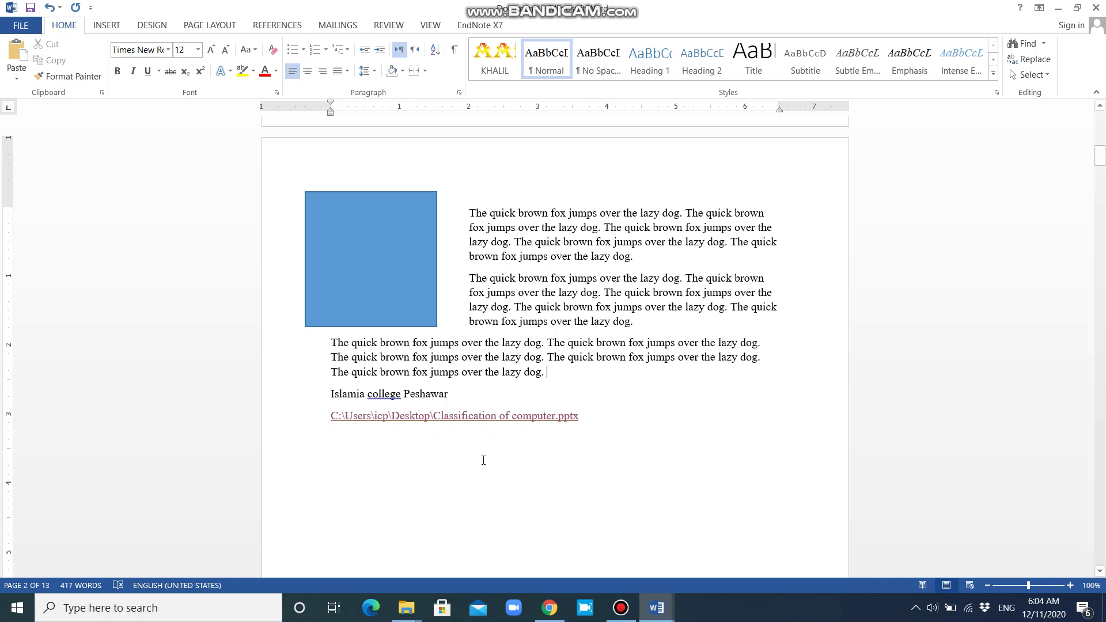
Open the recent document SHORTCUT KEY and look through the rest of its shortcut table
click(32, 29)
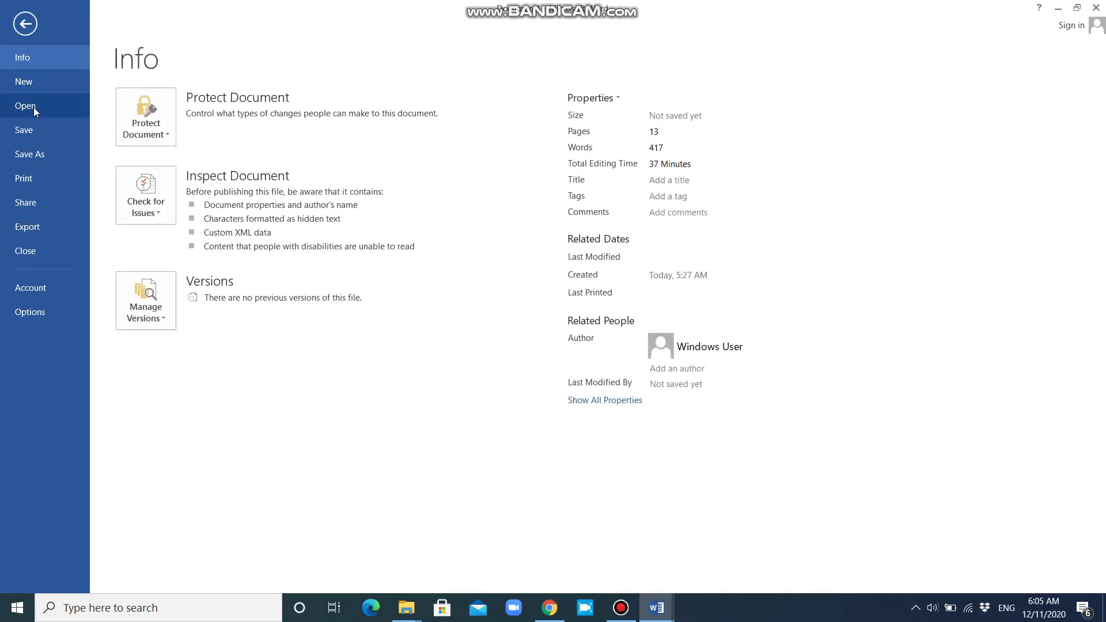
click(24, 24)
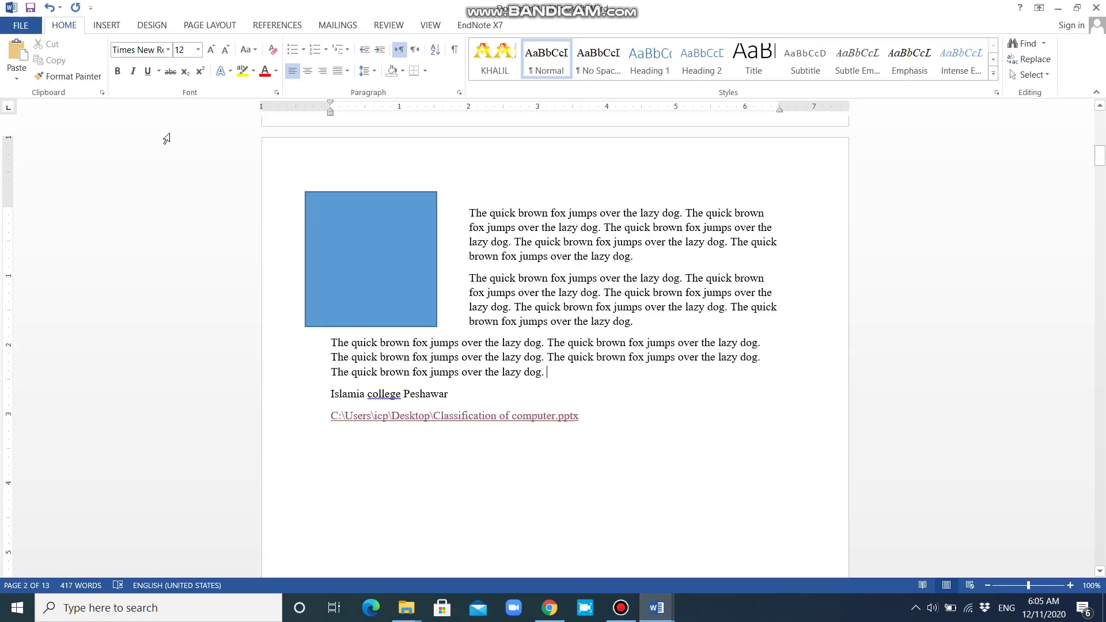
key(ctrl+o)
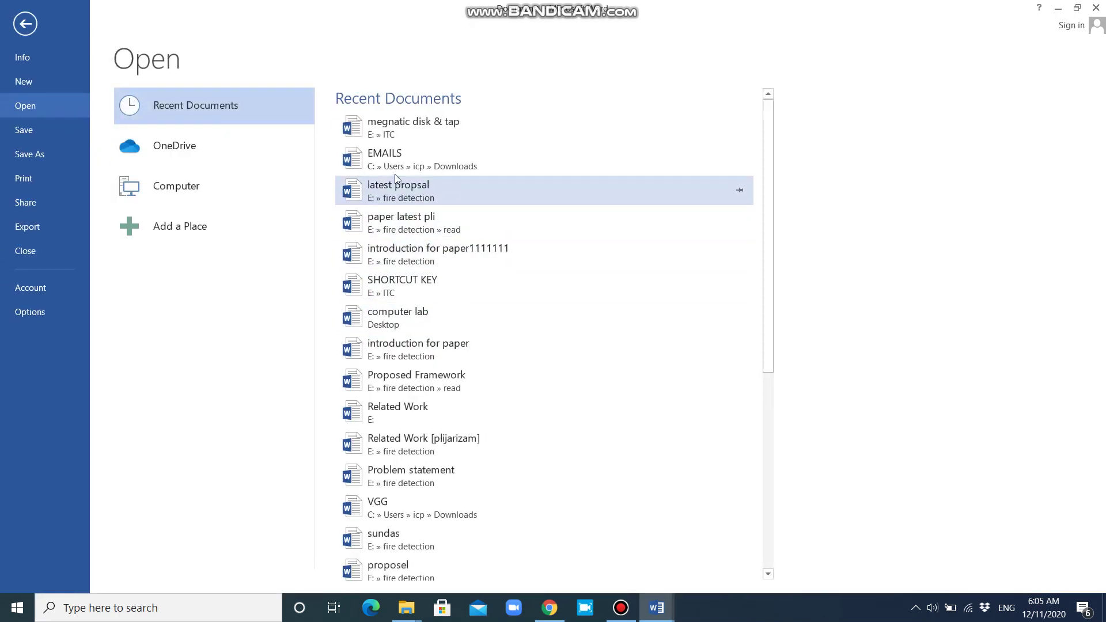
click(421, 283)
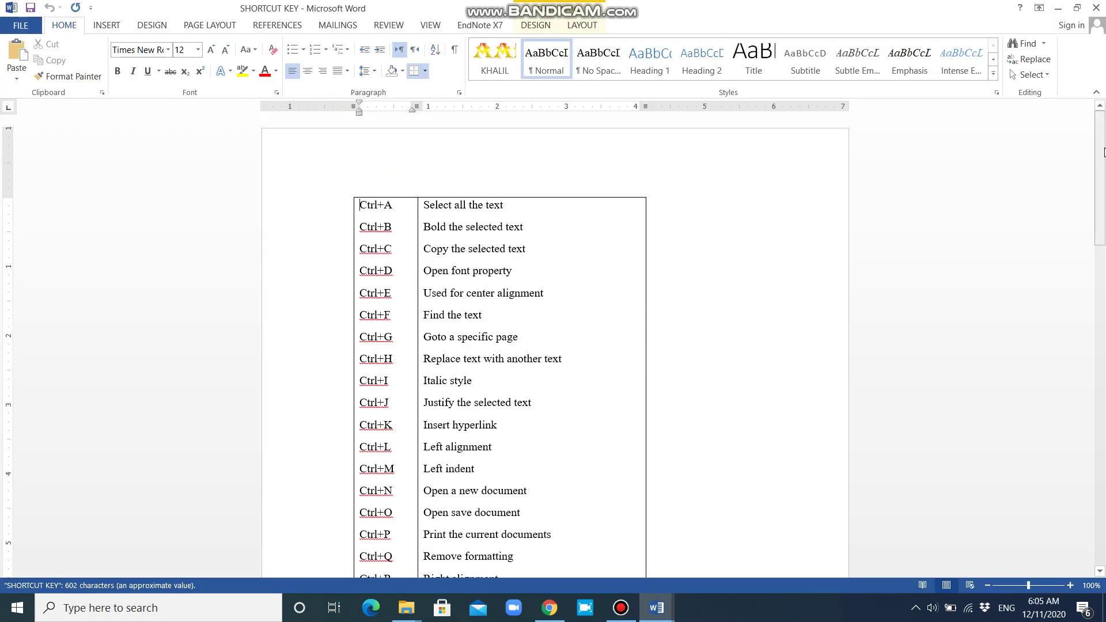
drag(1103, 152, 1105, 228)
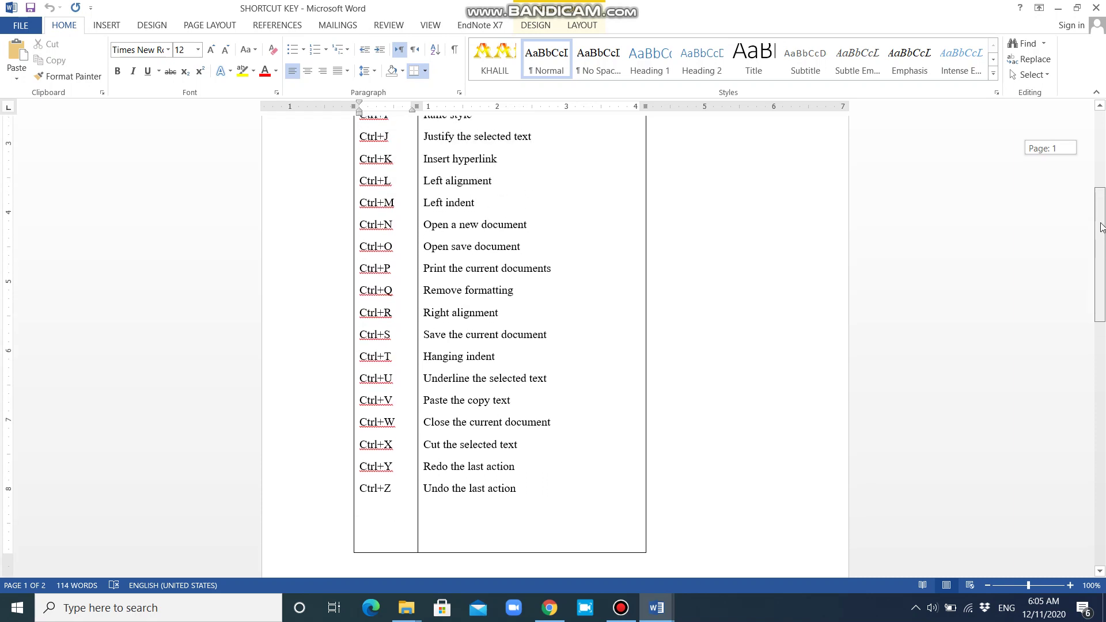
key(ctrl+a)
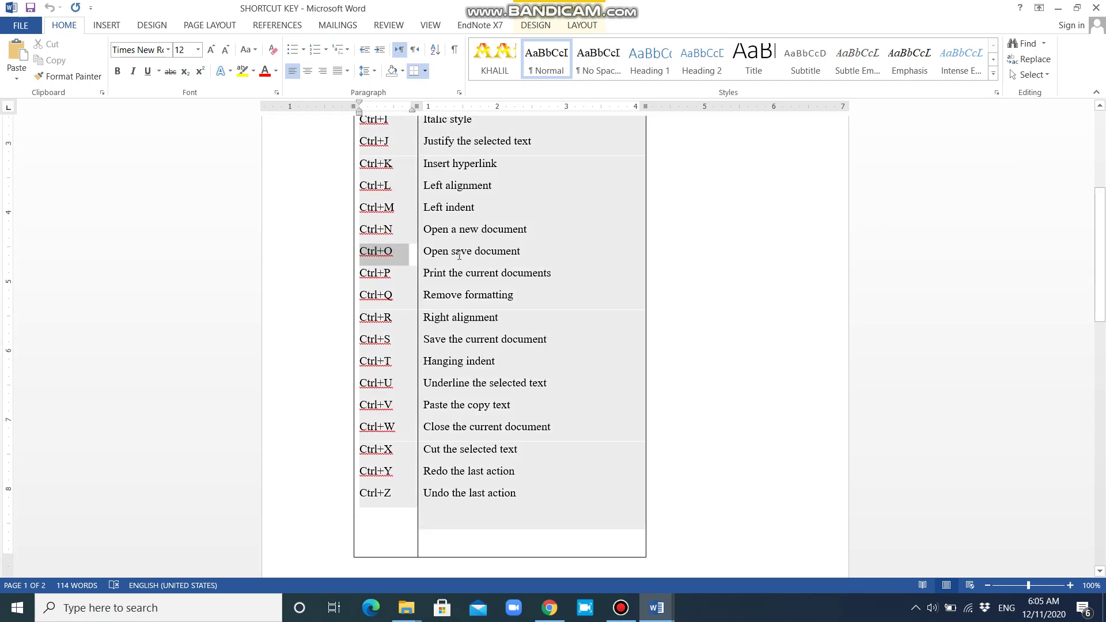
click(531, 248)
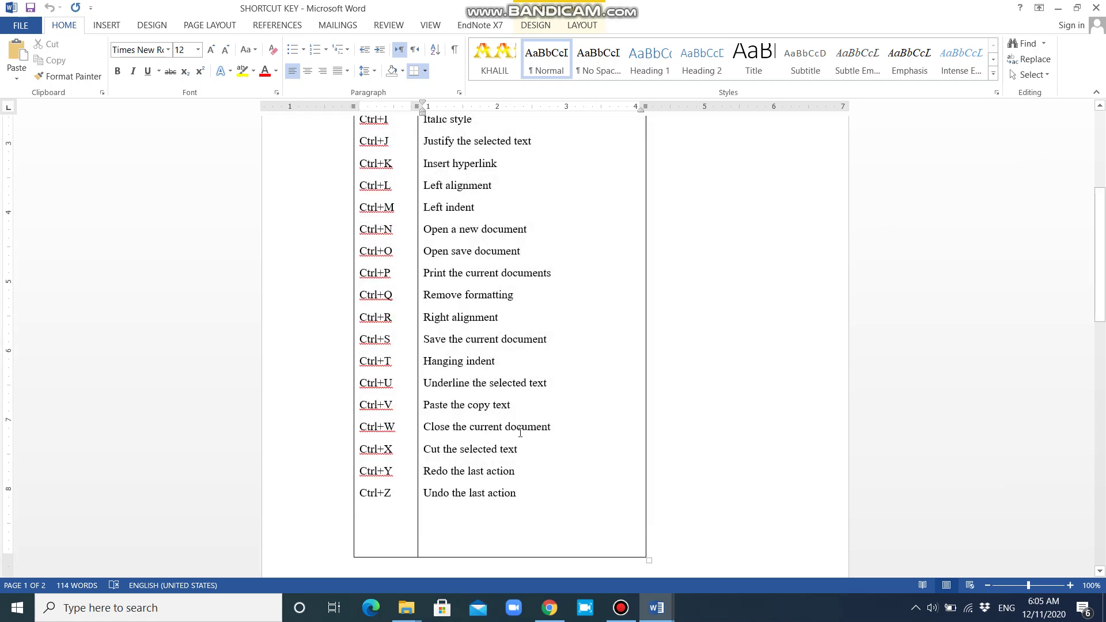
Switch to Document1 and open its print settings and preview
click(656, 608)
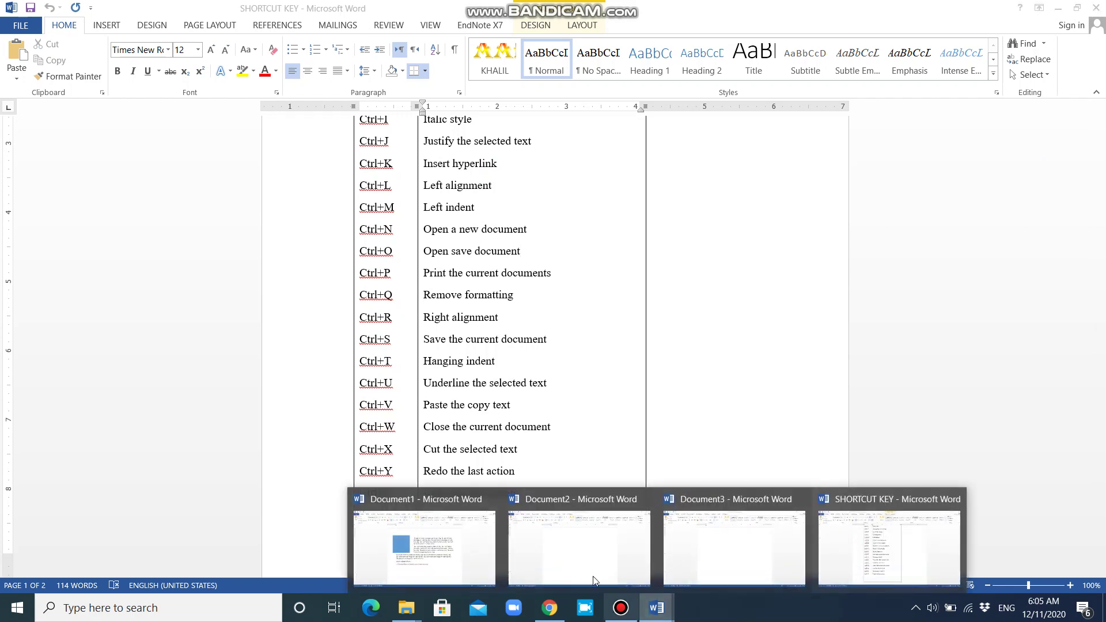
click(460, 555)
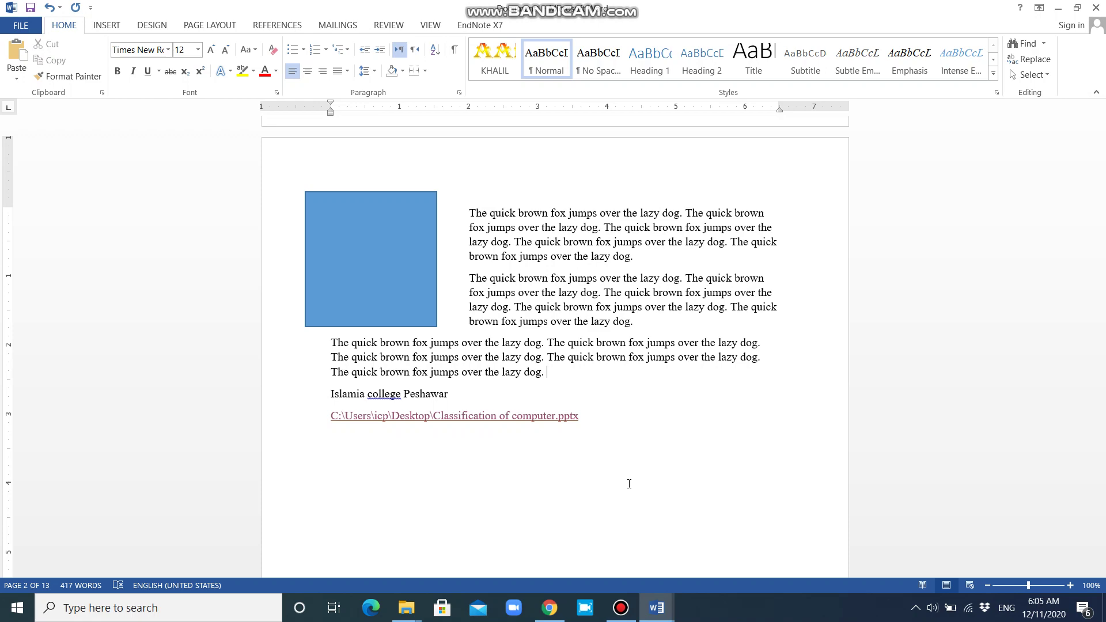
key(ctrl+p)
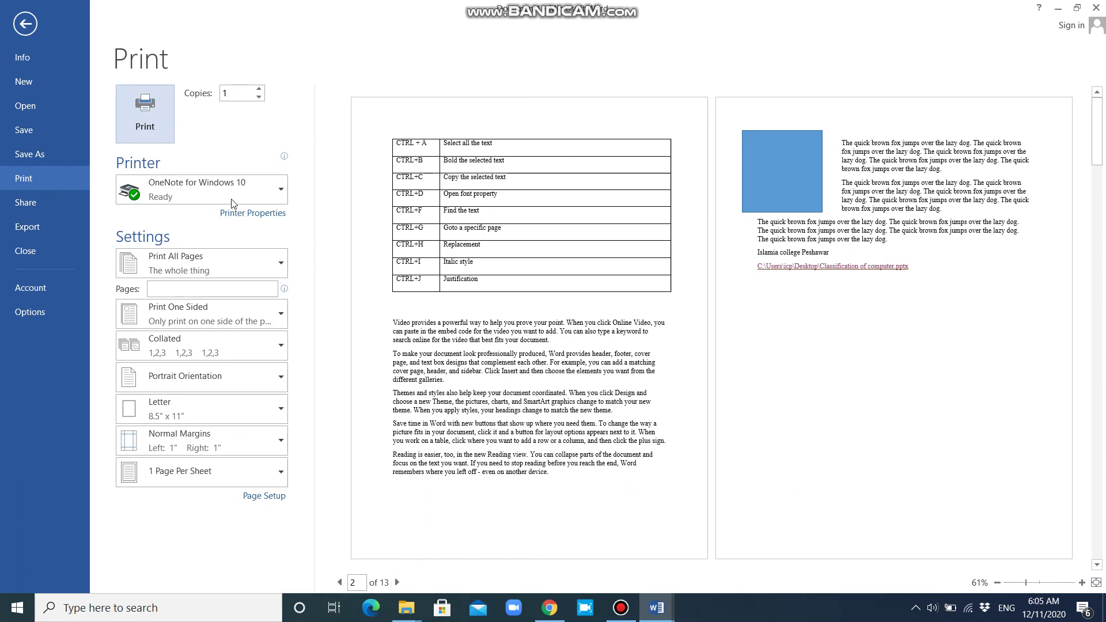
Set the print range to Print Current Page and look at the one-sided and two-sided printing choices
mouse_move(223, 196)
click(205, 269)
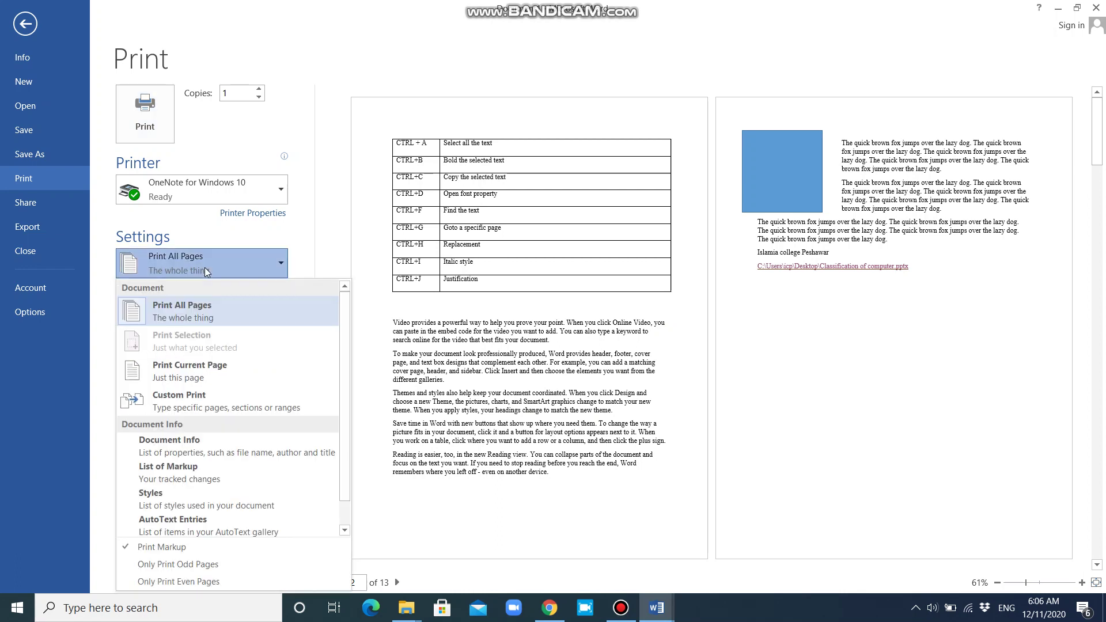
click(181, 371)
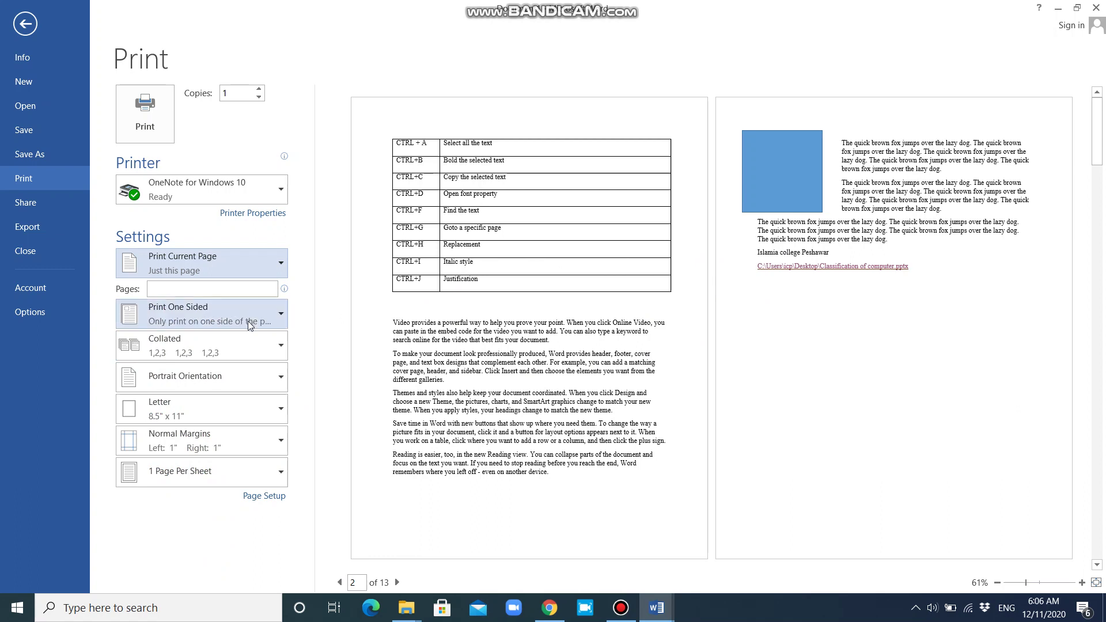
click(187, 326)
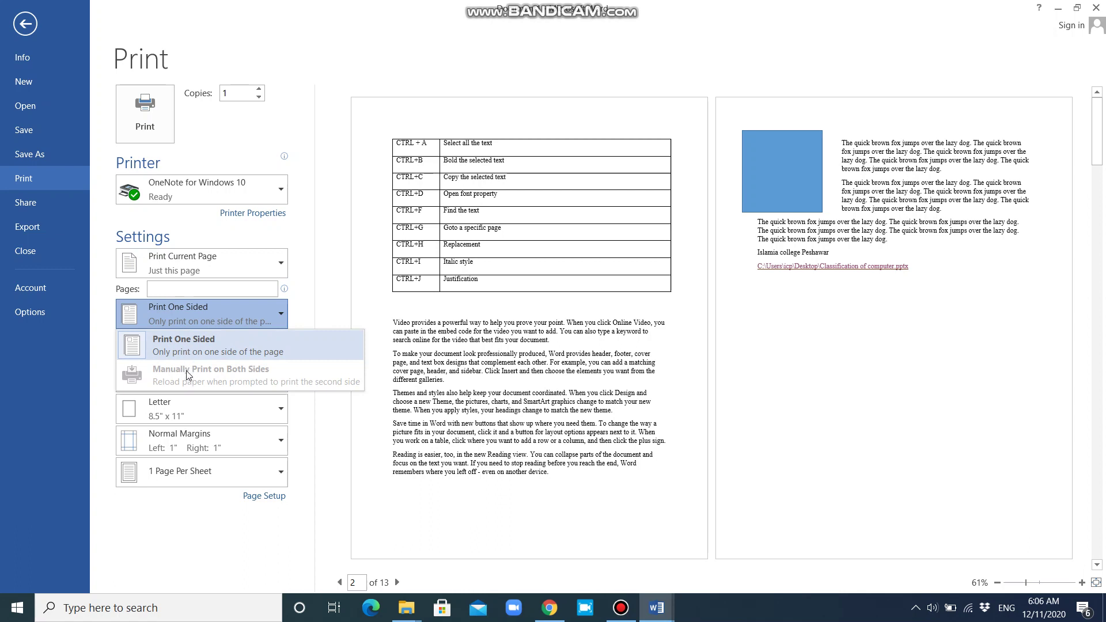
click(179, 316)
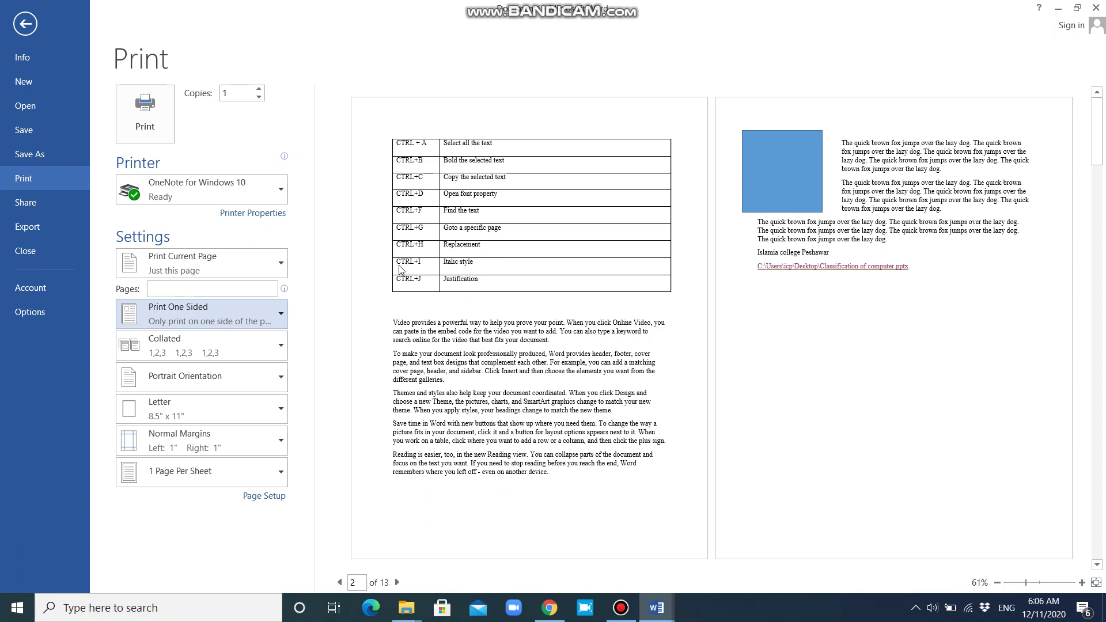
Preview the printout in Landscape Orientation and return it to Portrait Orientation
click(240, 380)
click(216, 439)
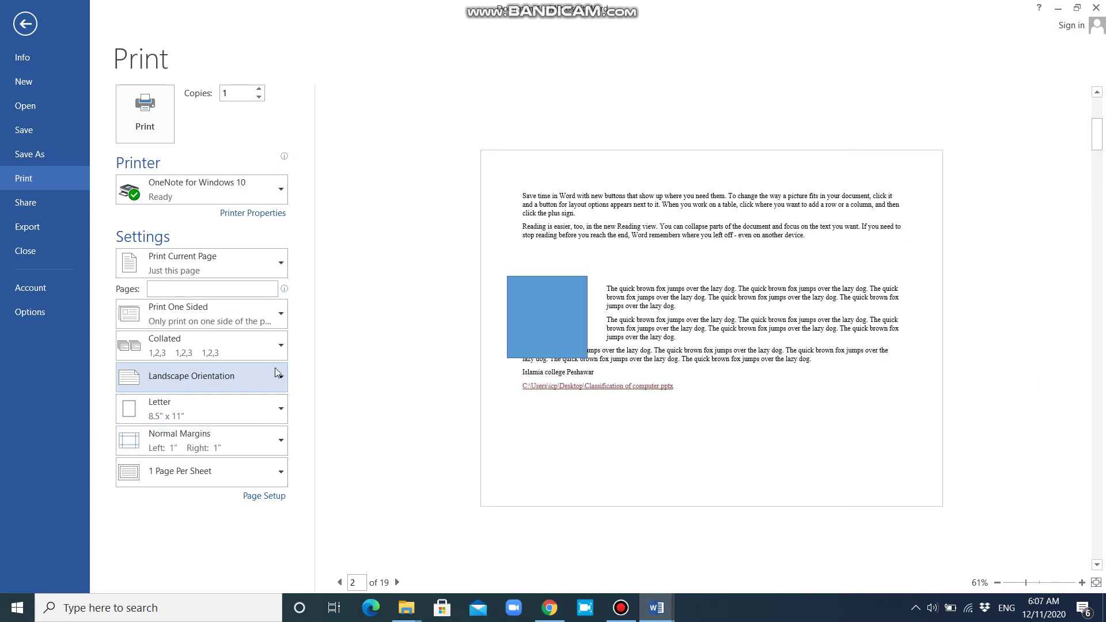
click(244, 381)
click(209, 411)
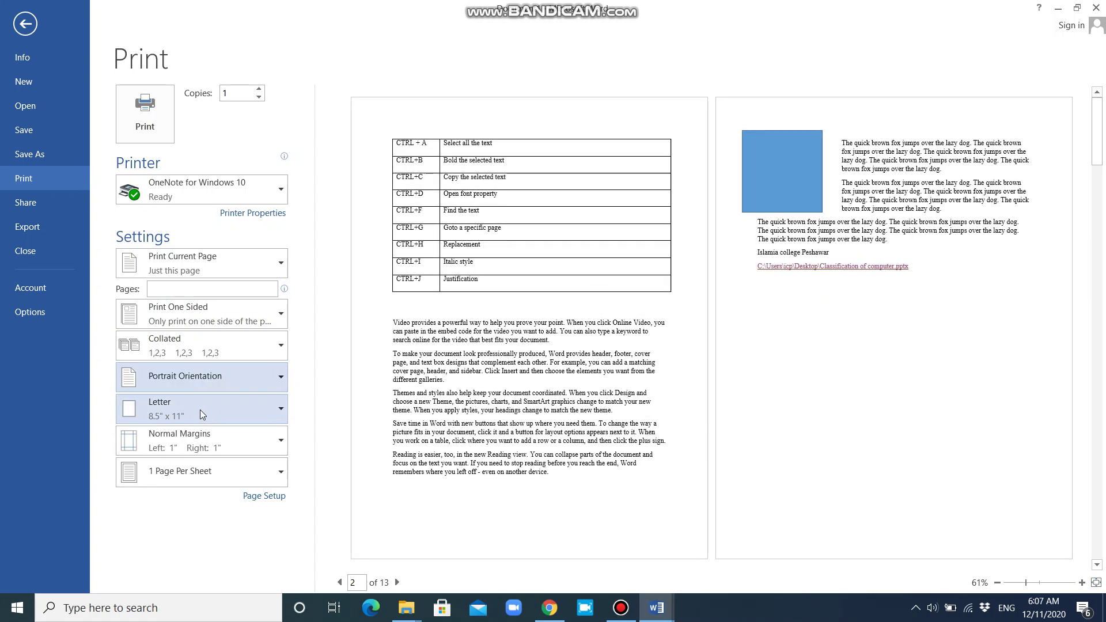
Look at the available paper sizes, keep Letter, and apply the Narrow margins preset of 0.5" to the printout
click(199, 410)
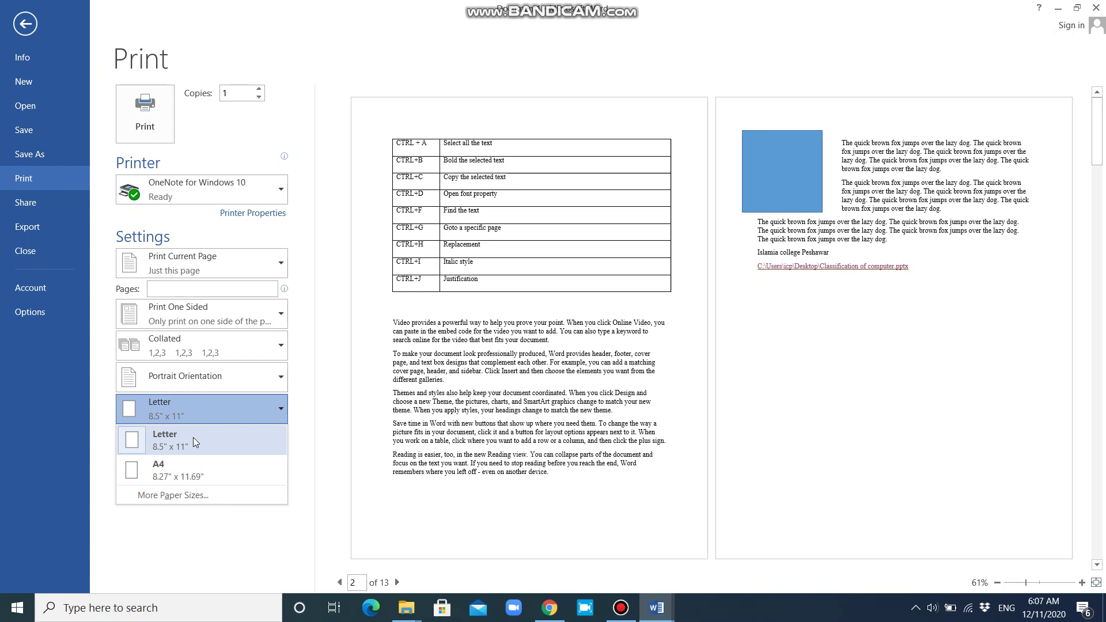
click(113, 409)
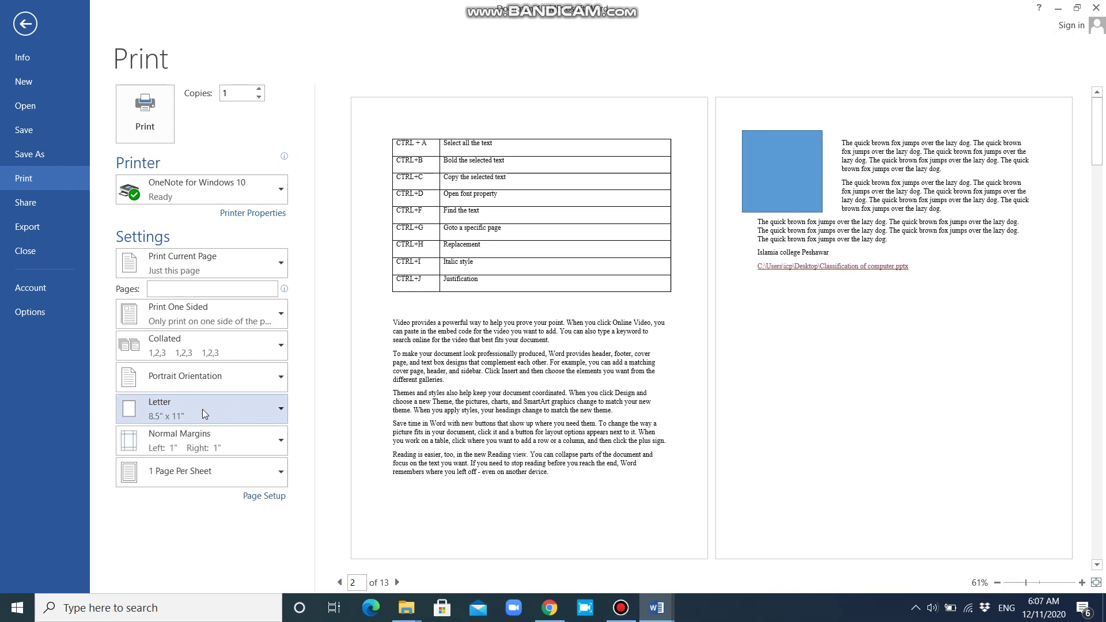
click(217, 441)
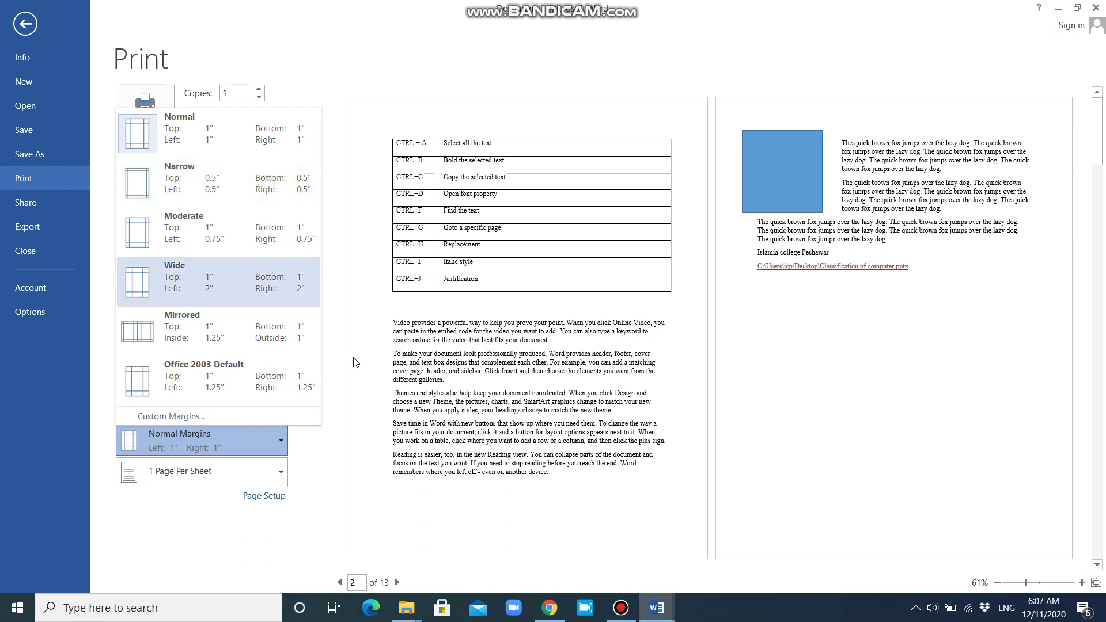
click(159, 182)
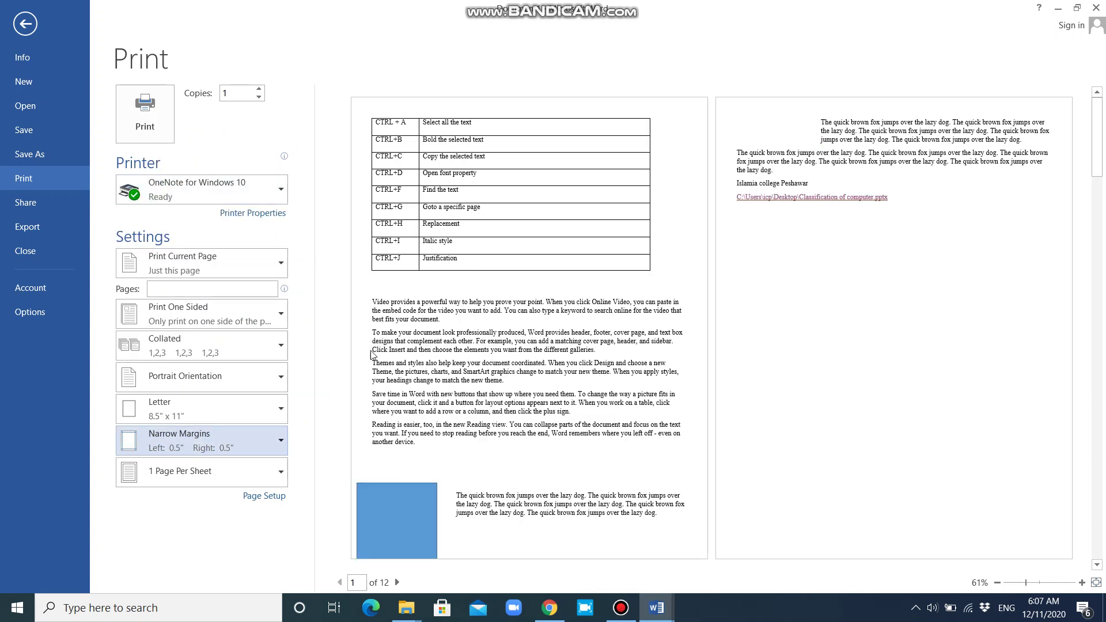